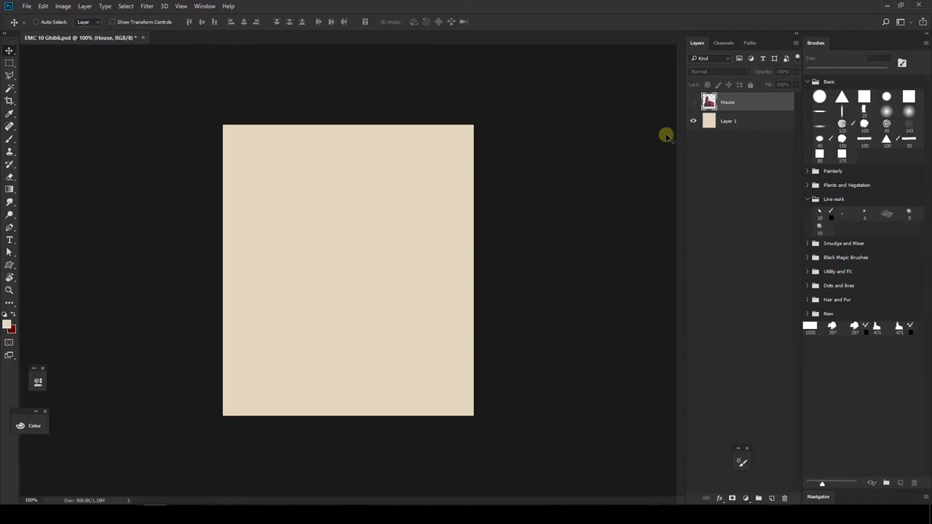
Show the House layer, duplicate it below the original, and hide the copy with House selected.
left_click(693, 102)
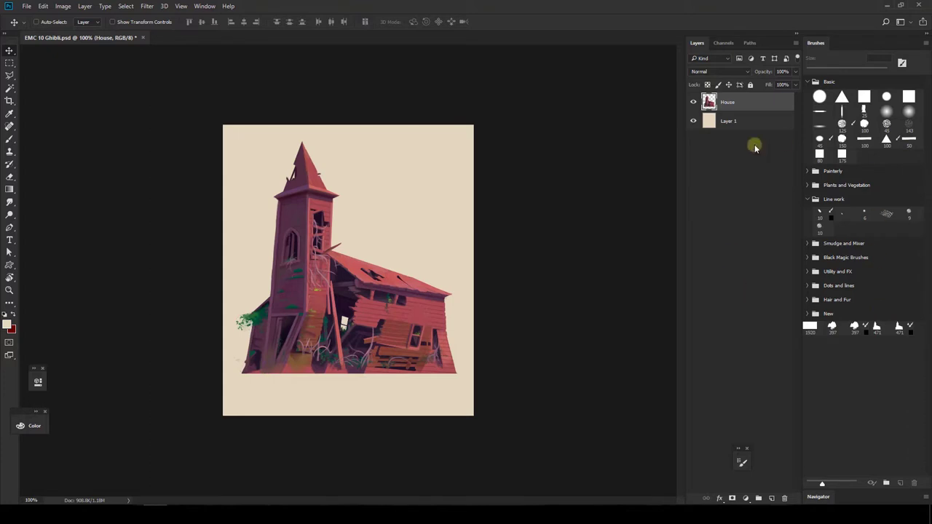
left_click_drag(711, 104, 723, 115)
key("b")
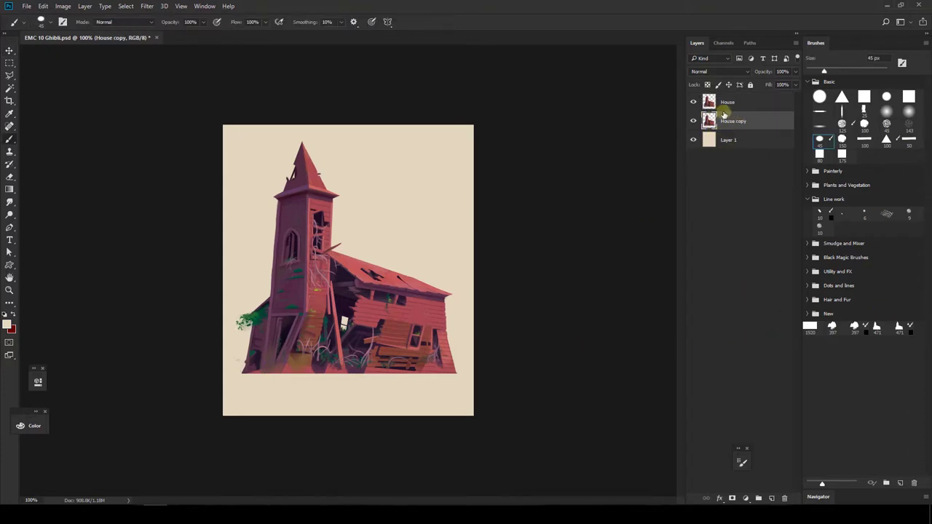
left_click(725, 108)
left_click(694, 121)
Turn the House layer into a black silhouette using Hue/Saturation with Lightness at -100.
key("ctrl+u")
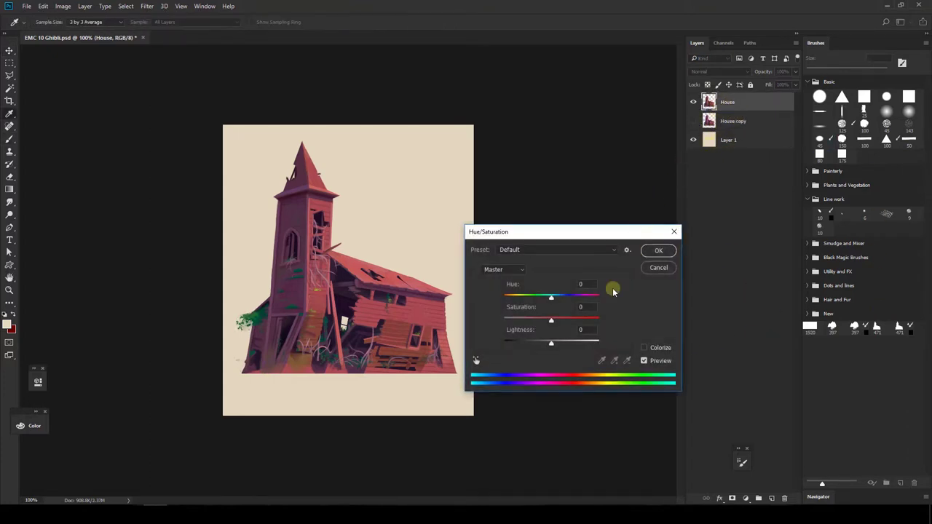
left_click_drag(551, 343, 431, 351)
left_click(655, 249)
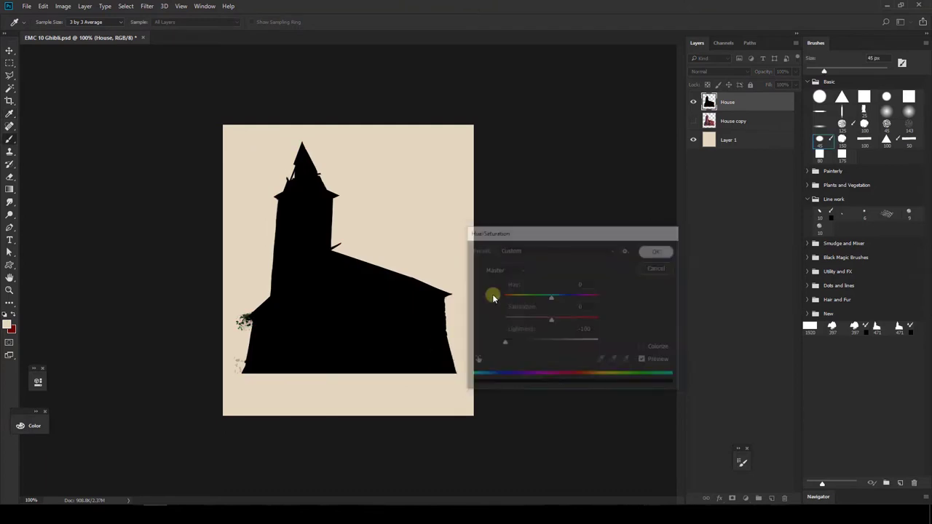
Hide the beige Layer 1 and define a brush preset from the black house silhouette, accepting the suggested name.
left_click(693, 140)
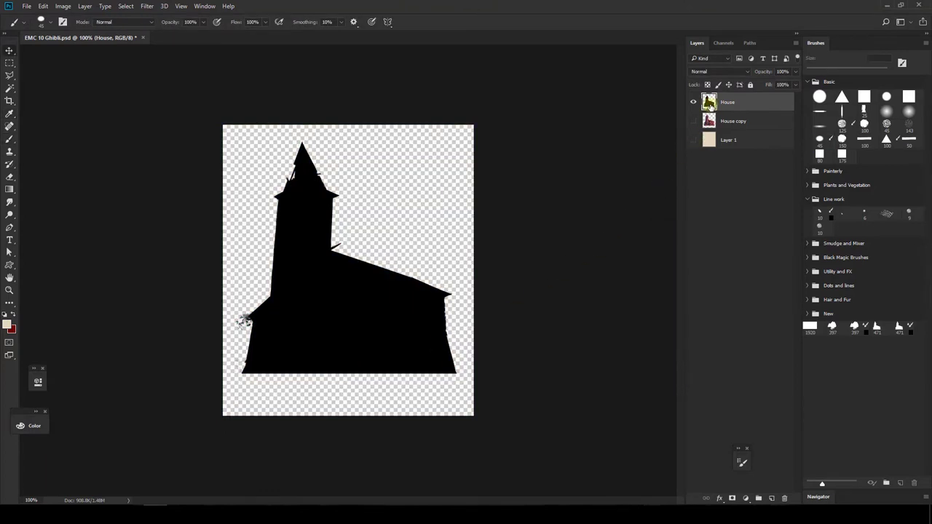
key("v")
left_click(43, 6)
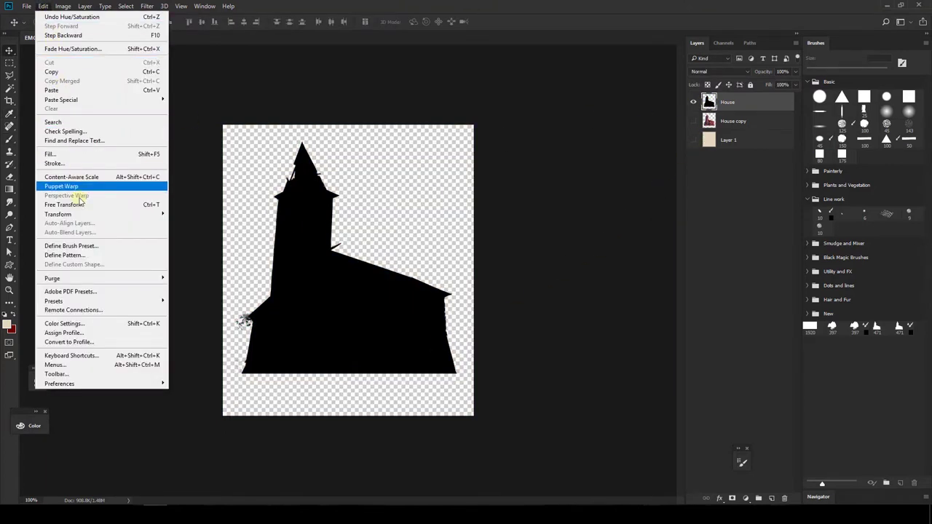
left_click(89, 246)
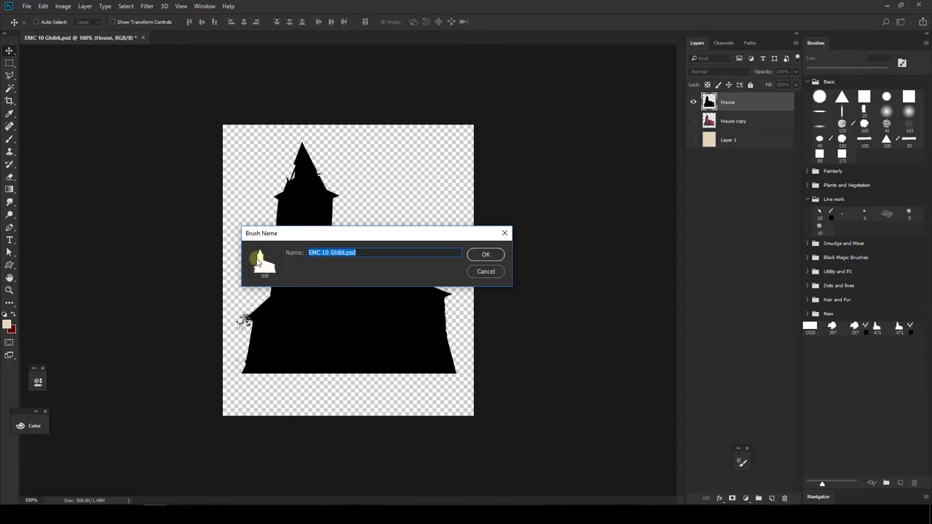
left_click(486, 254)
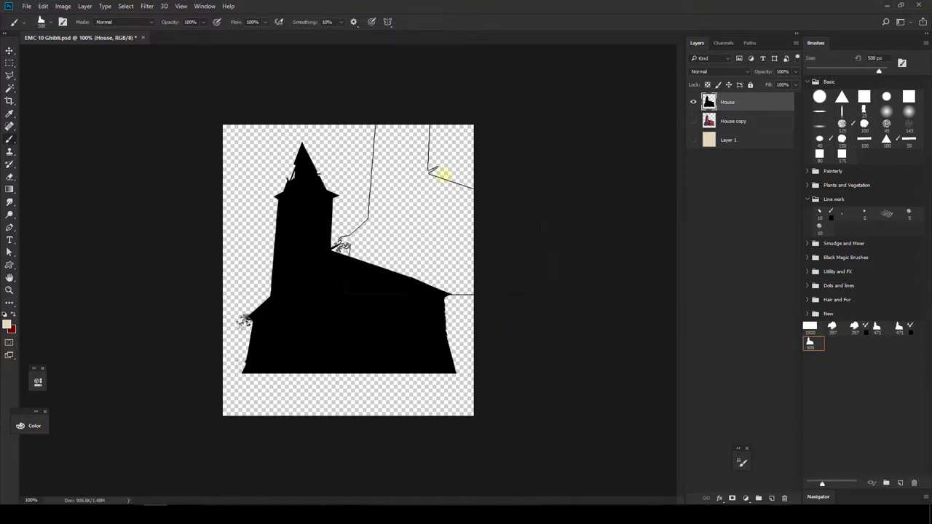
Test the house brush at about 80 px with small beige and black stamps in the canvas's upper-right area.
key("bracketleft")
key("bracketleft")
key("bracketleft")
key("bracketleft")
key("bracketleft")
key("bracketleft")
key("bracketleft")
key("bracketleft")
key("bracketleft")
key("bracketleft")
left_click(414, 179)
left_click(434, 157)
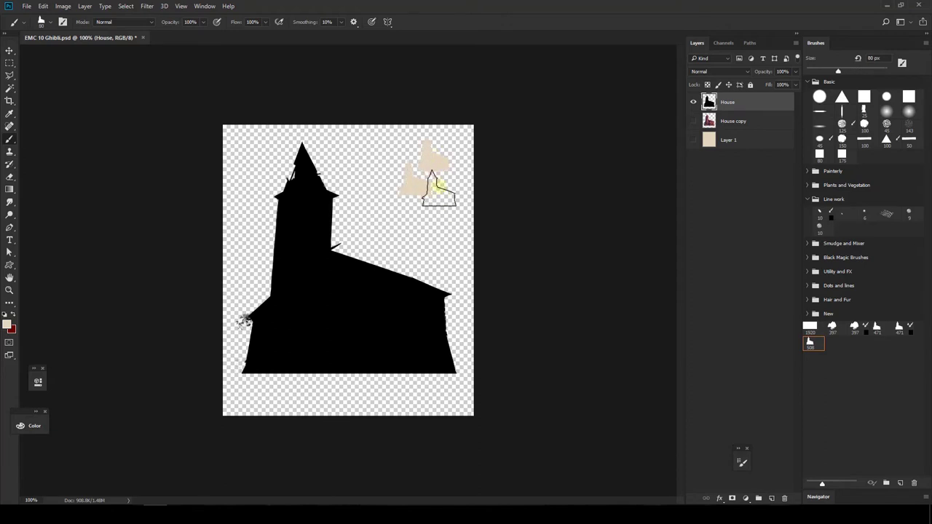
left_click(435, 154)
left_click(423, 171)
Erase the small test stamps with a hard round eraser and reselect the 508 px house brush.
key("e")
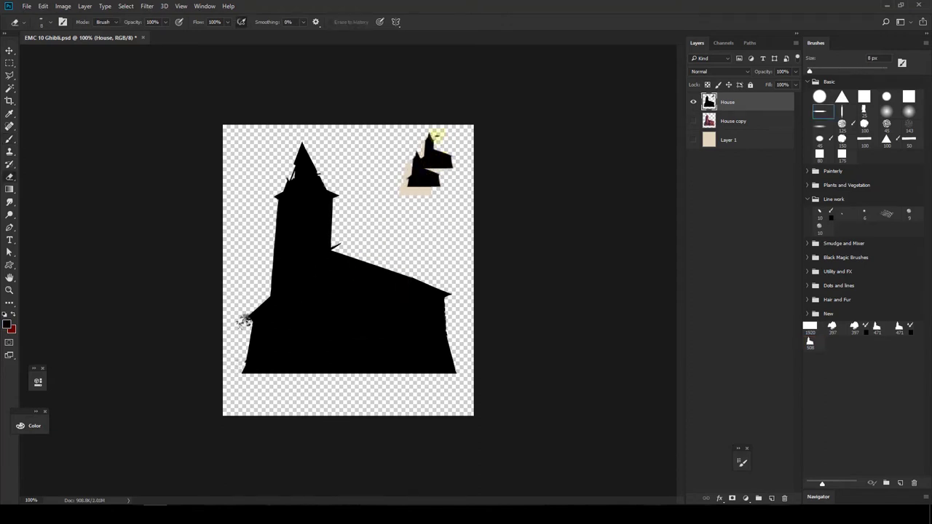
left_click(888, 99)
key("bracketright")
key("bracketright")
key("bracketright")
left_click_drag(429, 146, 443, 220)
key("b")
key("b")
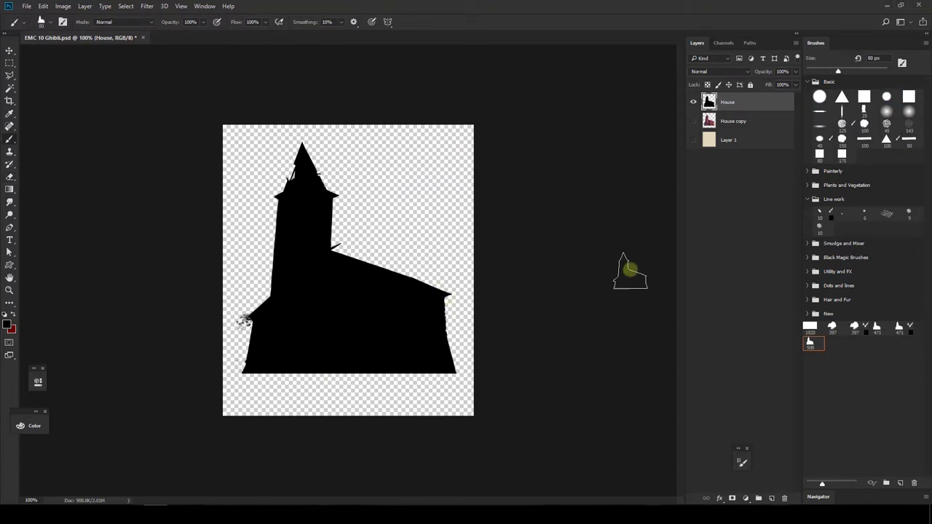
left_click(811, 343)
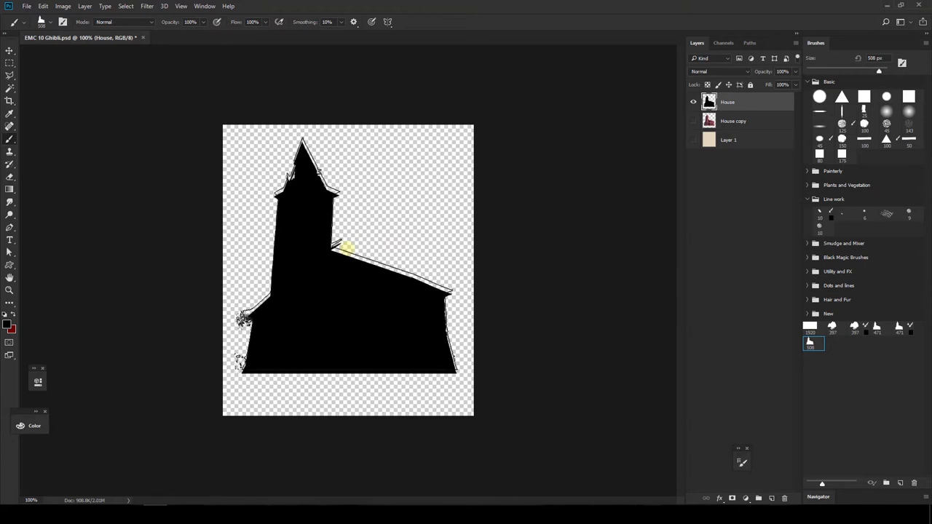
Switch to the Mixer Brush tool and set its blending combination to Dry, Heavy Load.
right_click(12, 142)
left_click(64, 166)
left_click(162, 22)
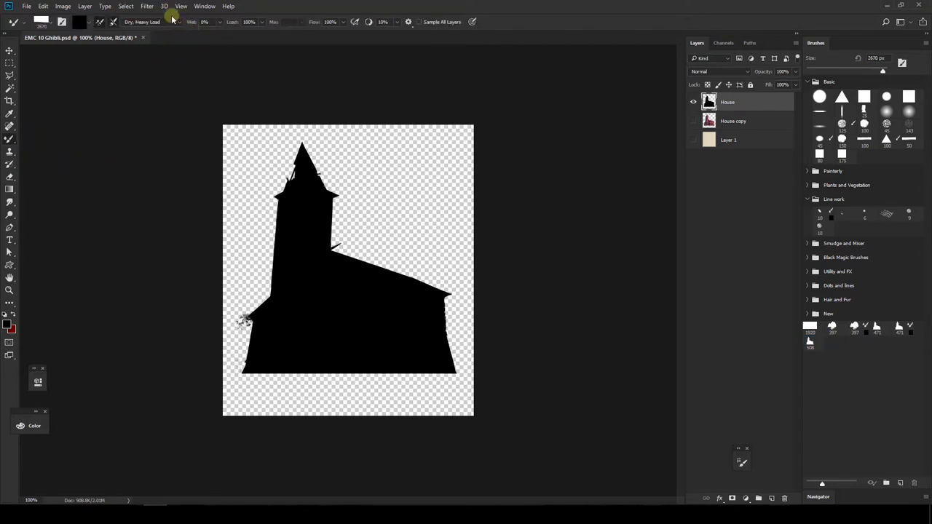
left_click(174, 22)
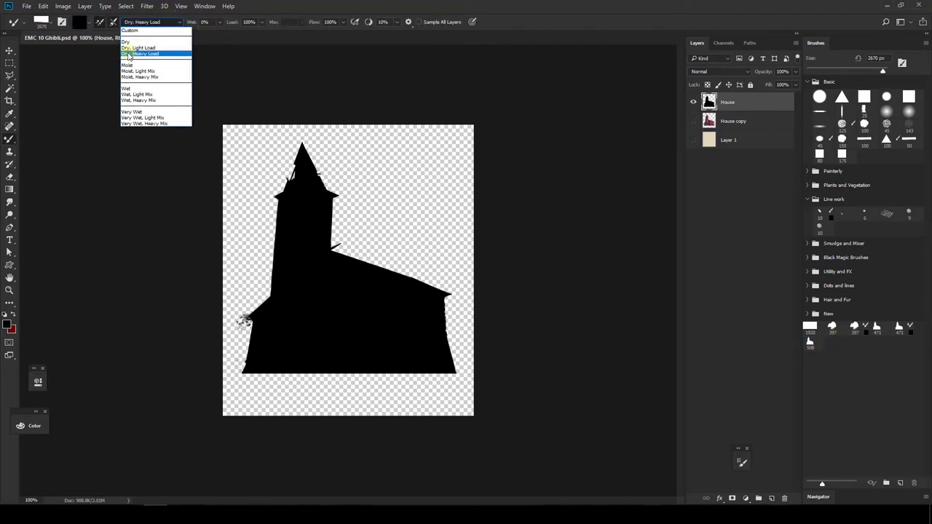
left_click(144, 56)
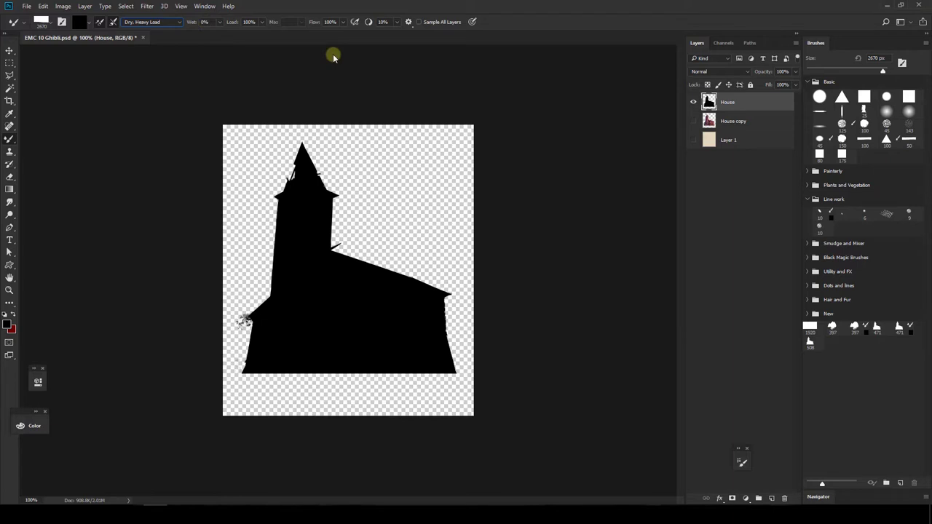
Show only the House copy layer, choose the 508 px house tip, and load the Mixer Brush with the coloured house.
left_click(694, 102)
left_click(693, 121)
left_click(708, 120)
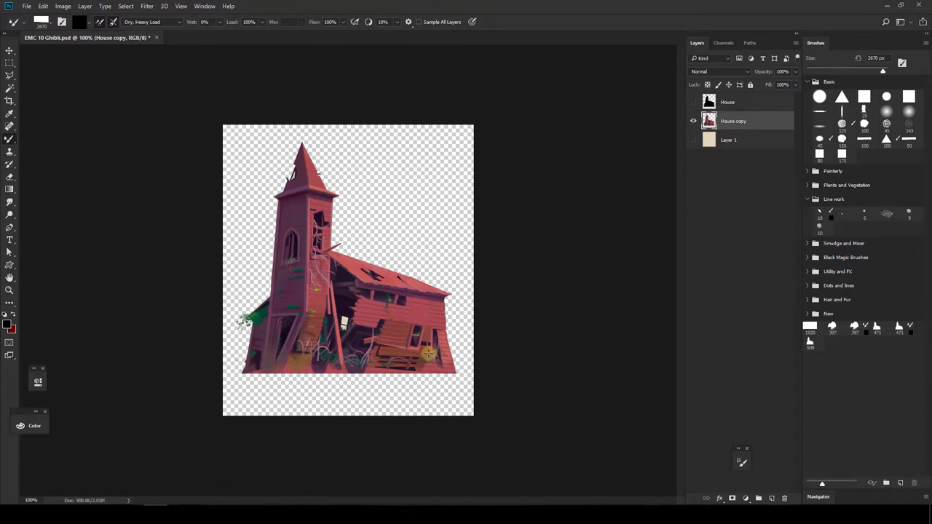
left_click(813, 341)
left_click(348, 248, "alt")
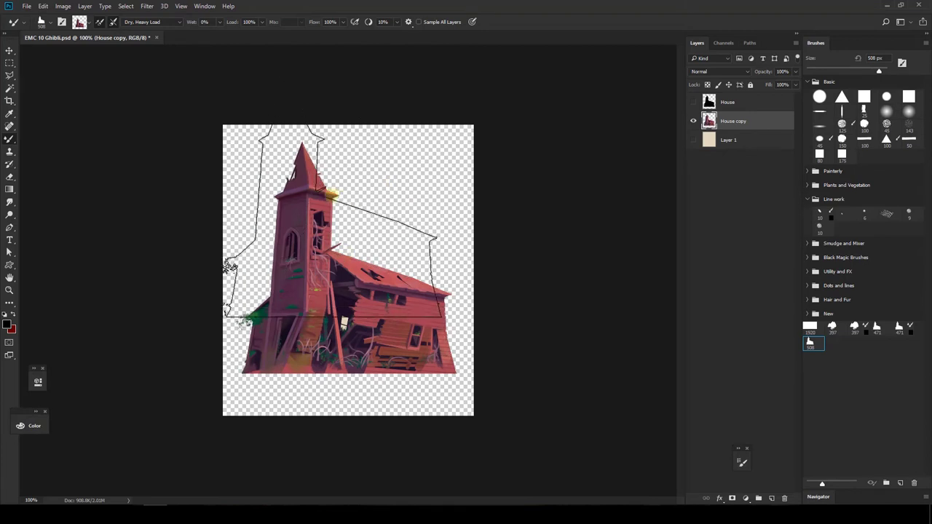
left_click(346, 251)
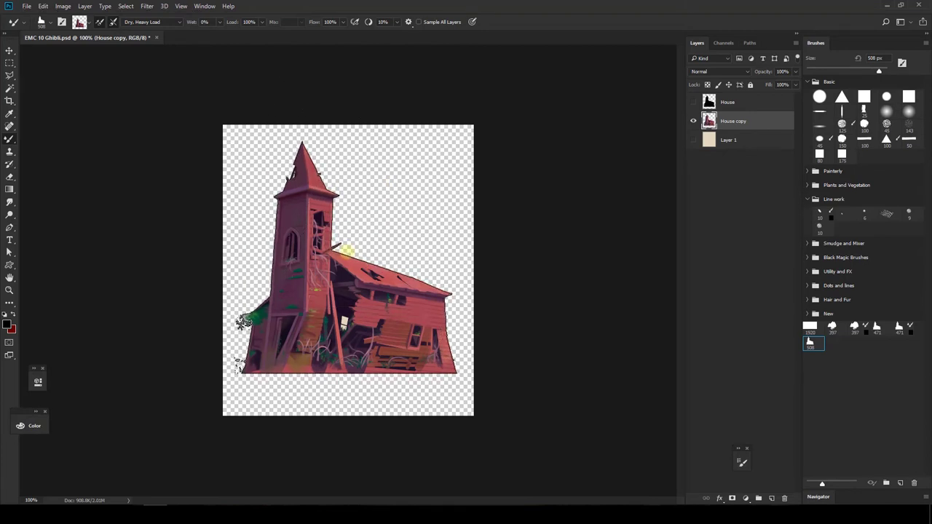
Stamp the house on a new layer with House copy hidden, and save a brush preset including size, tool settings and color.
left_click(693, 121)
left_click(353, 265)
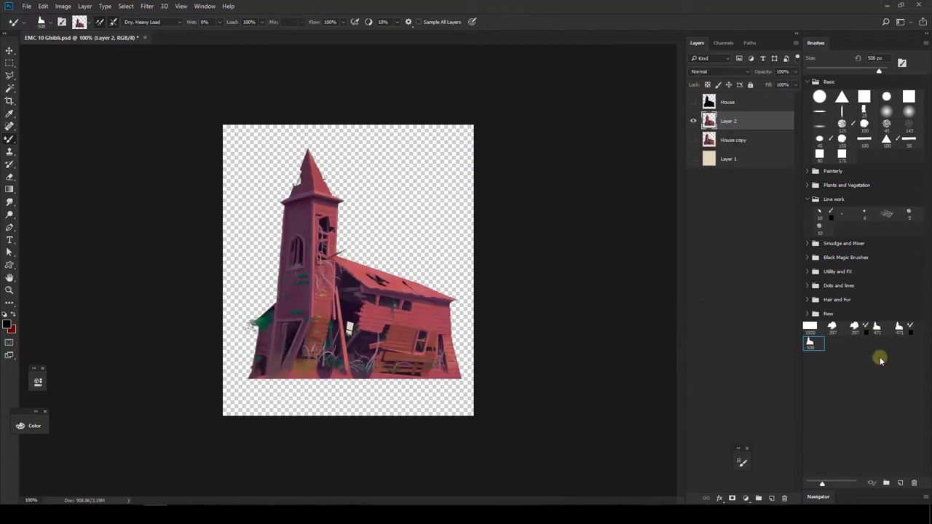
left_click(901, 483)
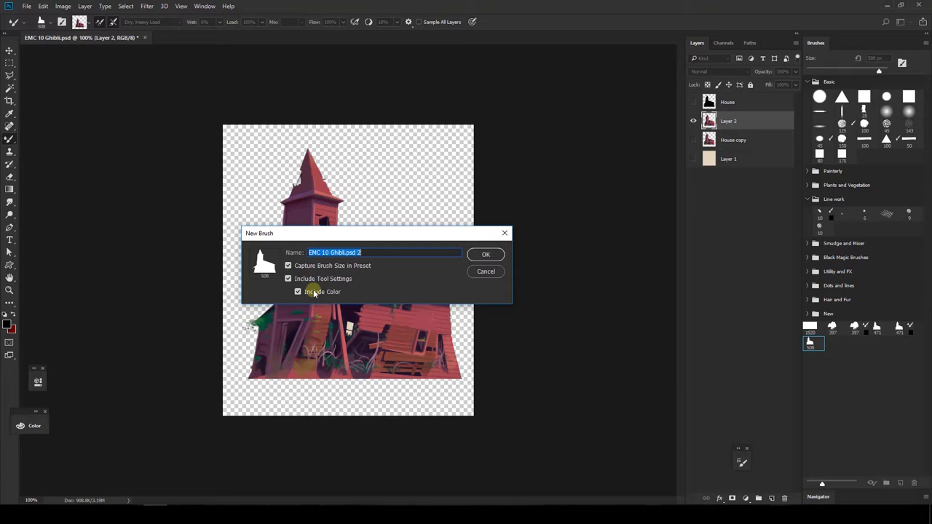
left_click(485, 254)
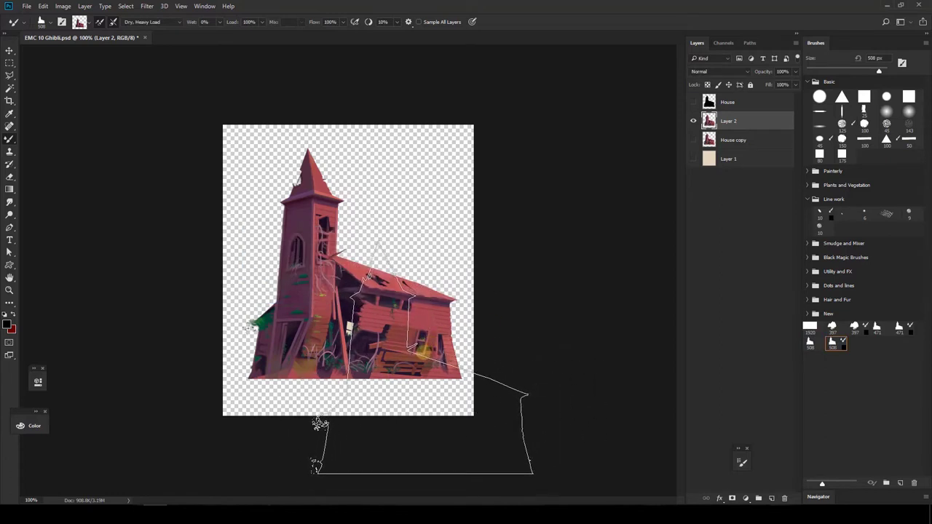
Save the loaded Mixer Brush as a tool preset including color, and move and narrow the Tool Presets panel.
left_click(204, 6)
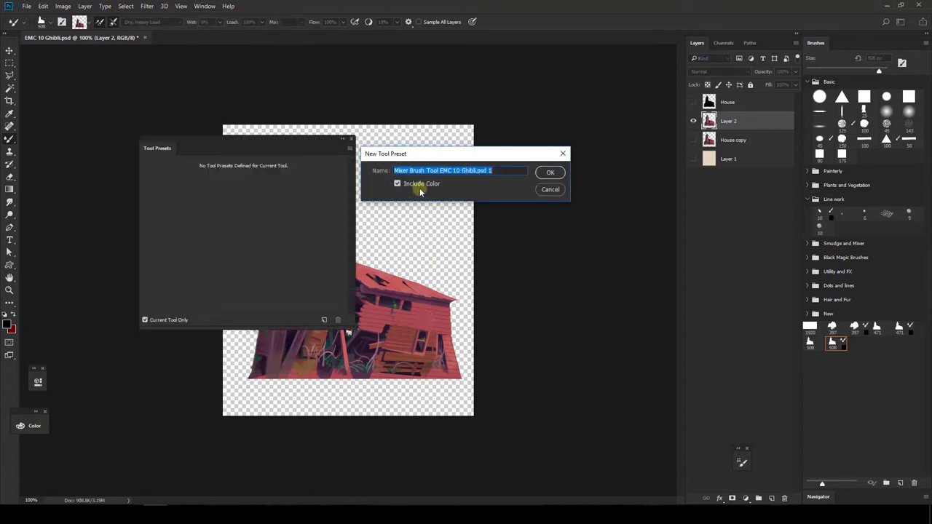
left_click(547, 177)
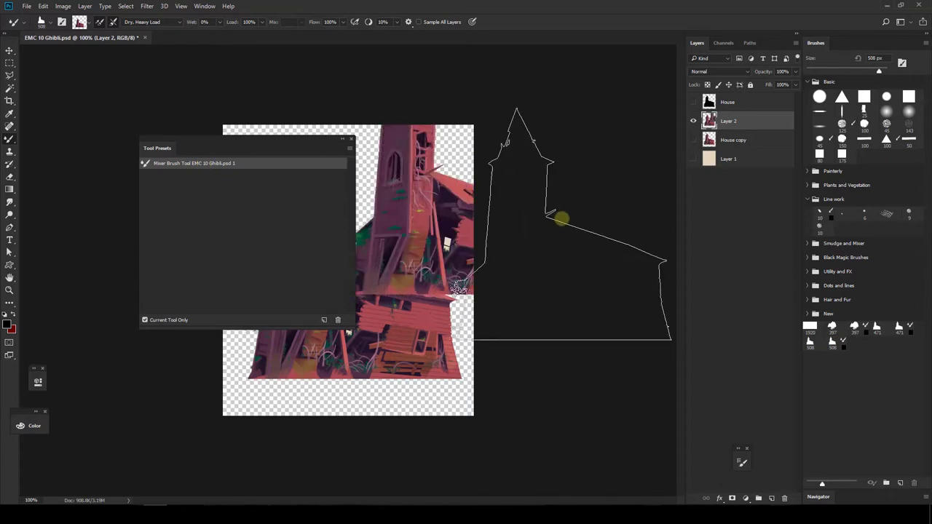
left_click_drag(229, 146, 153, 190)
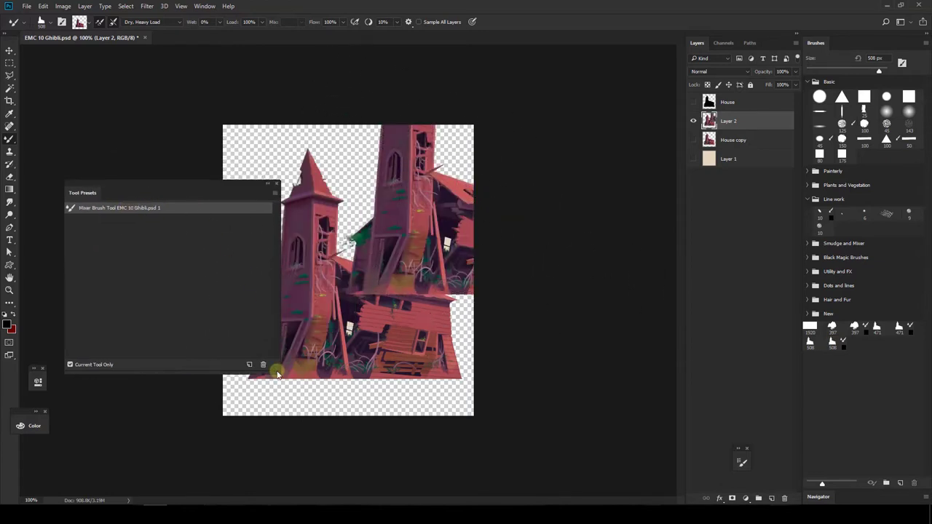
left_click_drag(279, 373, 178, 382)
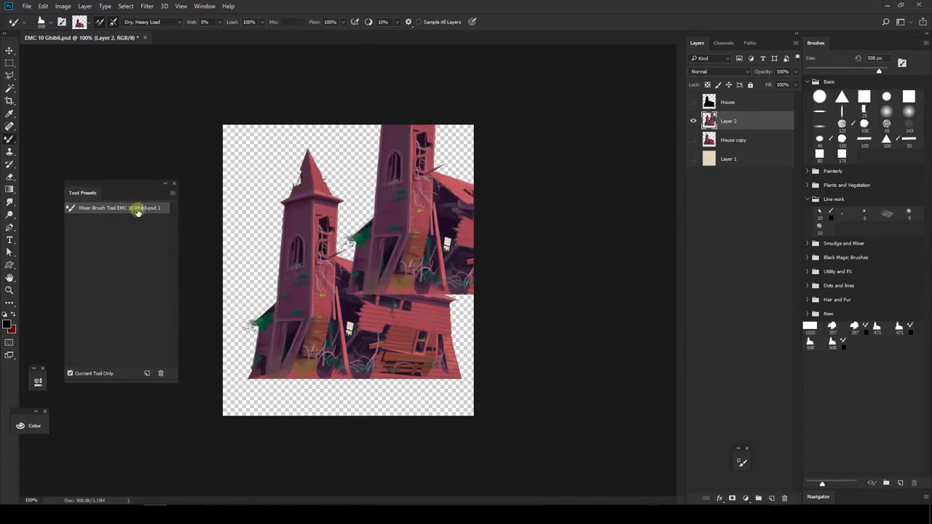
Delete the Mixer Brush tool preset.
left_click(160, 373)
key("Return")
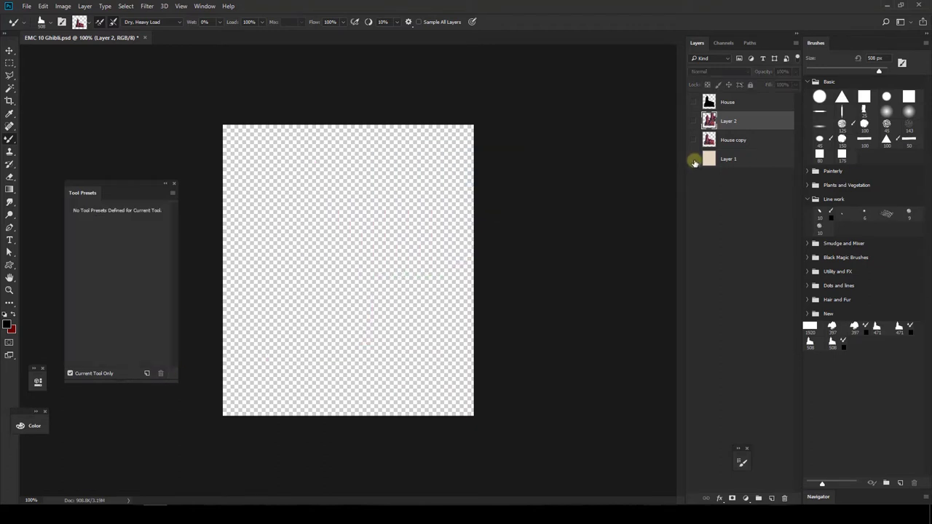
Show only the beige Layer 1, add a new layer above it, and stamp the house with the saved 508 px Mixer Brush preset.
left_click(705, 162)
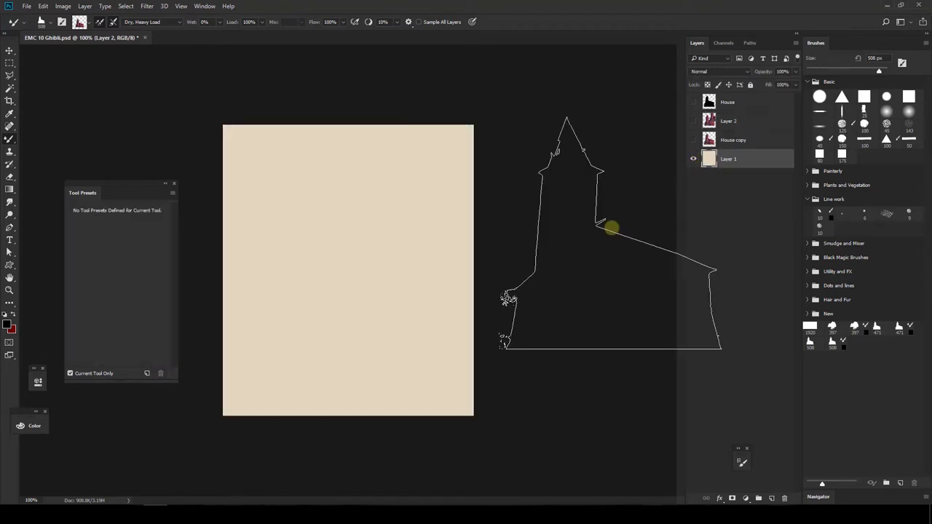
key("ctrl+shift+alt+n")
left_click(840, 348)
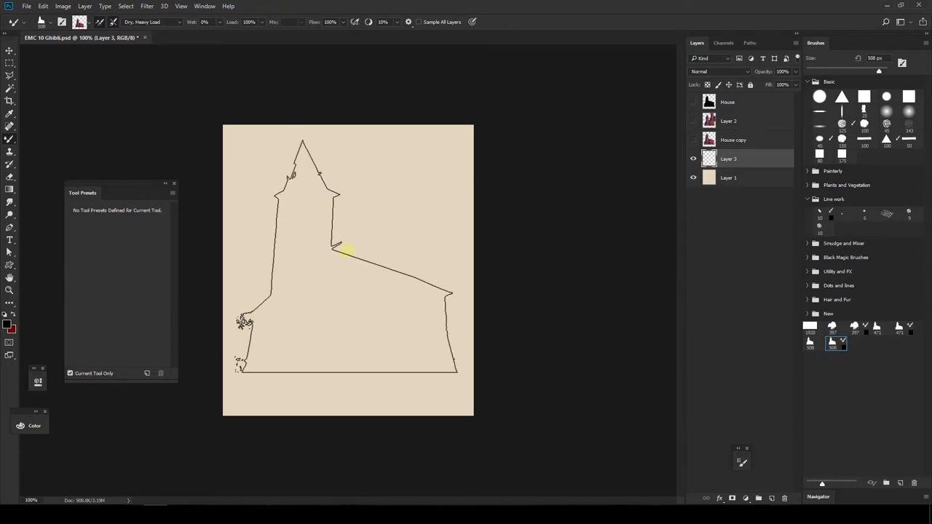
left_click(345, 249)
Stamp two smaller coloured houses in the canvas's upper-right area, one at 175 px and one smaller still.
key("bracketleft")
key("bracketleft")
key("bracketleft")
key("bracketleft")
key("bracketleft")
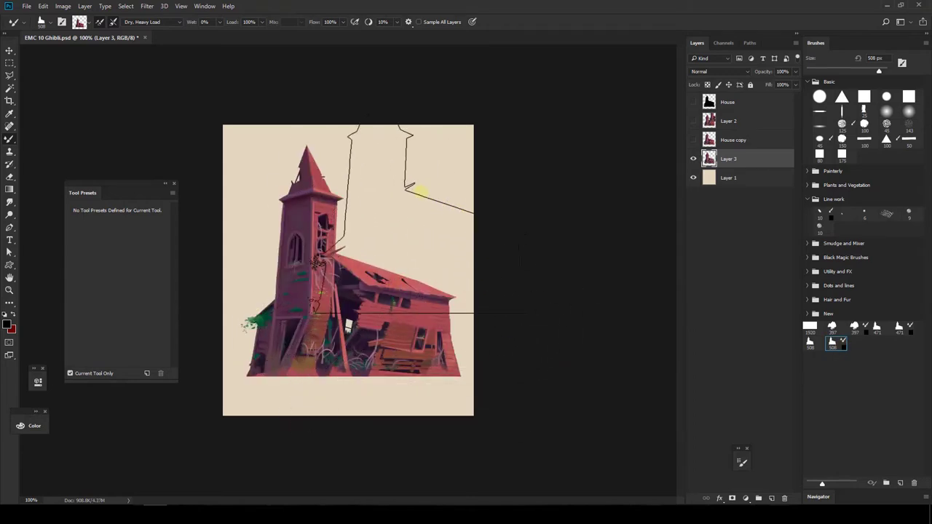
left_click(410, 187)
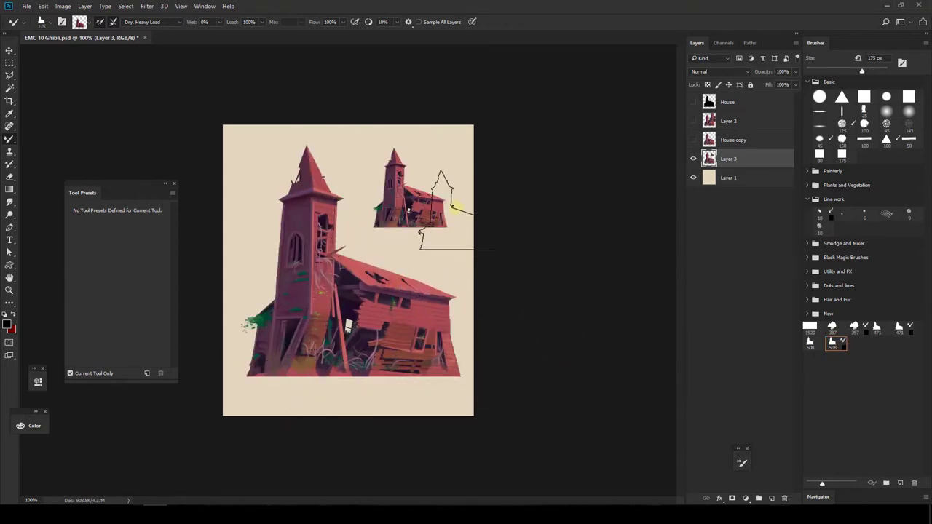
key("bracketleft")
key("bracketleft")
key("bracketleft")
left_click(441, 158)
Hide the layer with the three stamped houses and enlarge the brush to 200 px.
left_click(693, 159)
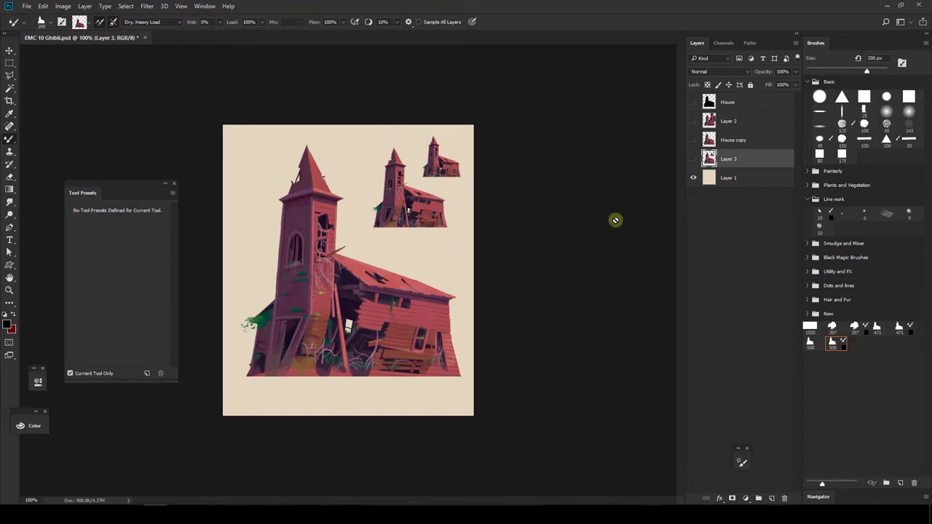
key("bracketright")
key("bracketright")
key("bracketright")
key("bracketright")
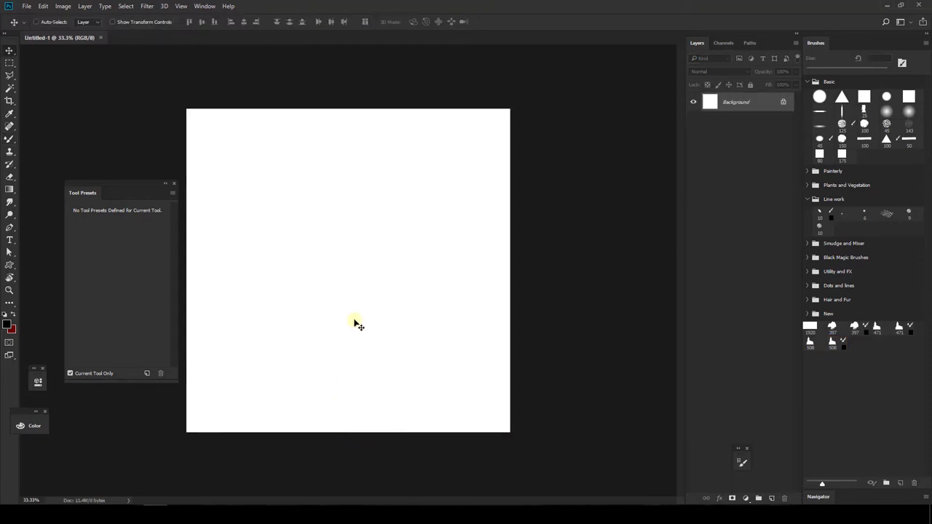
Add a layer to the blank Untitled-1 document and stamp two coloured houses with the saved 508 px Mixer Brush preset.
left_click_drag(141, 197, 117, 172)
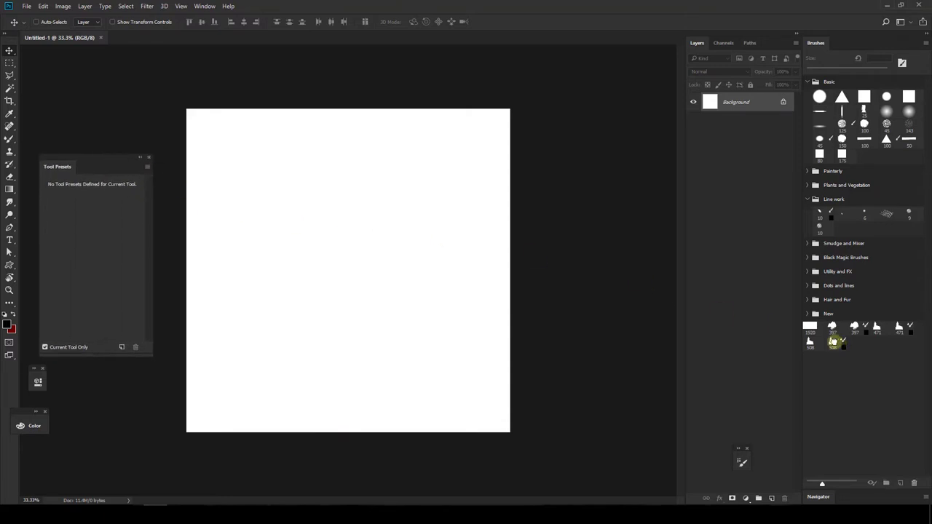
left_click(834, 342)
key("ctrl+shift+alt+n")
left_click(350, 254)
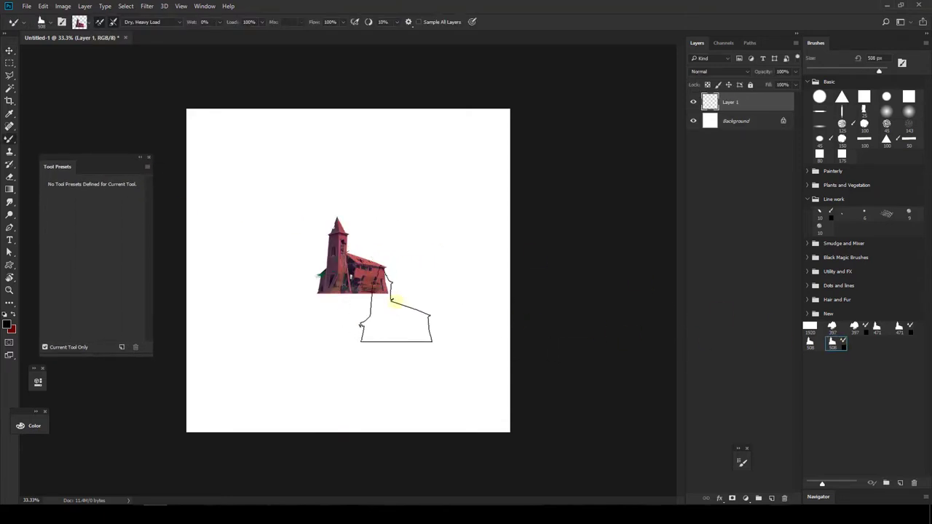
key("ctrl+1")
left_click_drag(496, 228, 457, 292)
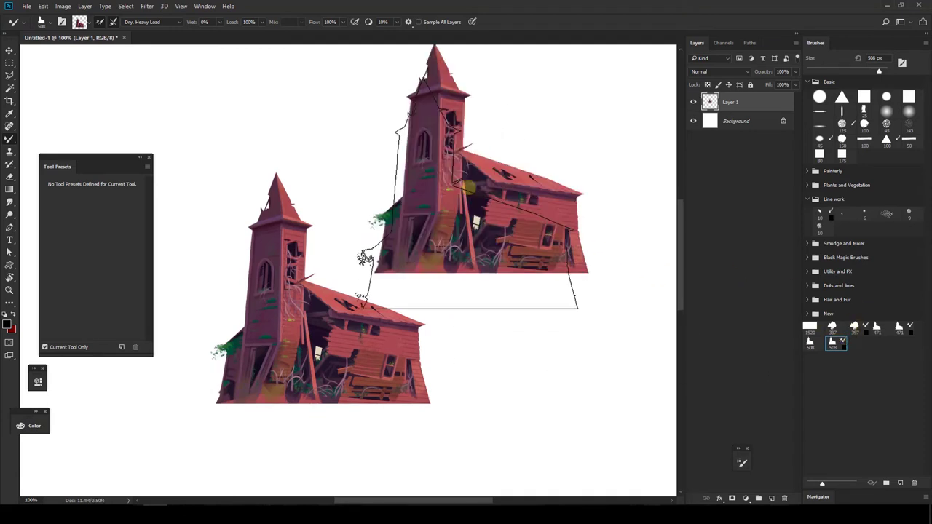
Reduce the house Mixer Brush to 125 px, and enlarge it slightly.
left_click_drag(466, 188, 495, 343)
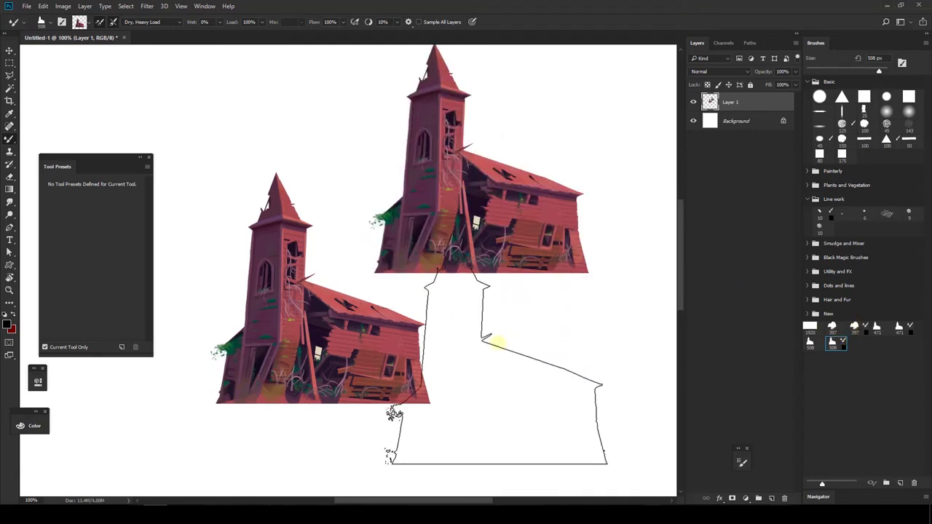
key("bracketleft")
key("bracketleft")
key("bracketleft")
key("bracketleft")
key("bracketleft")
key("bracketleft")
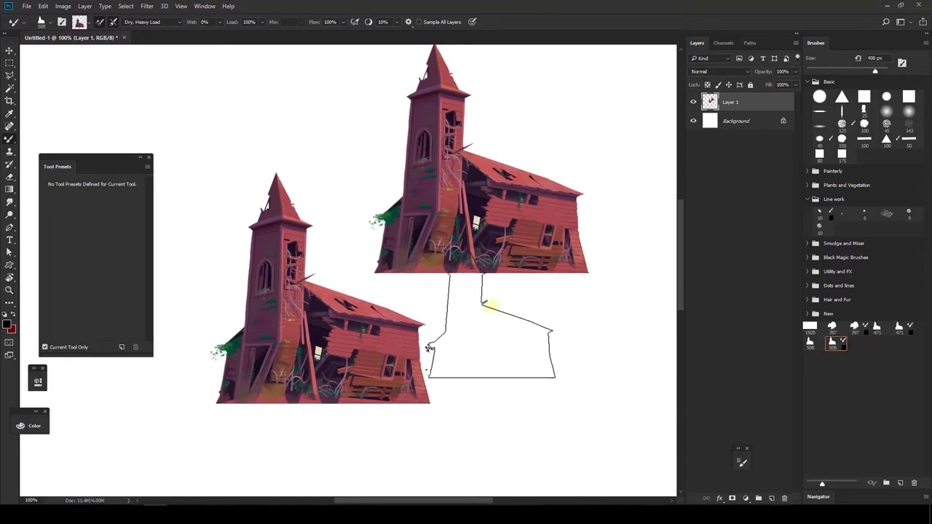
key("bracketleft")
key("bracketleft")
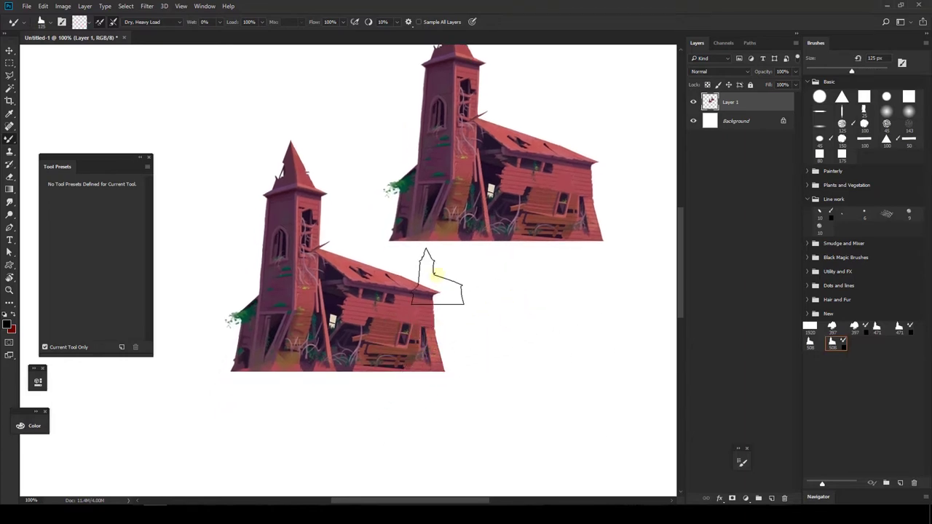
key("bracketright")
key("bracketright")
mouse_move(441, 276)
left_mouse_down()
mouse_move(462, 298)
mouse_move(474, 366)
mouse_move(505, 394)
left_mouse_up()
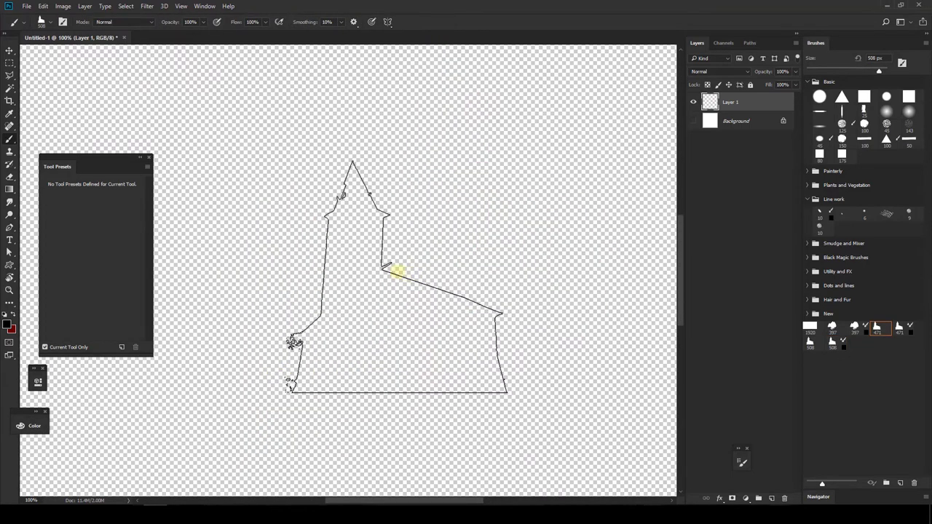
Choose the saved 508 px house Mixer Brush preset and stamp one coloured house on the empty Layer 1.
left_click(834, 343)
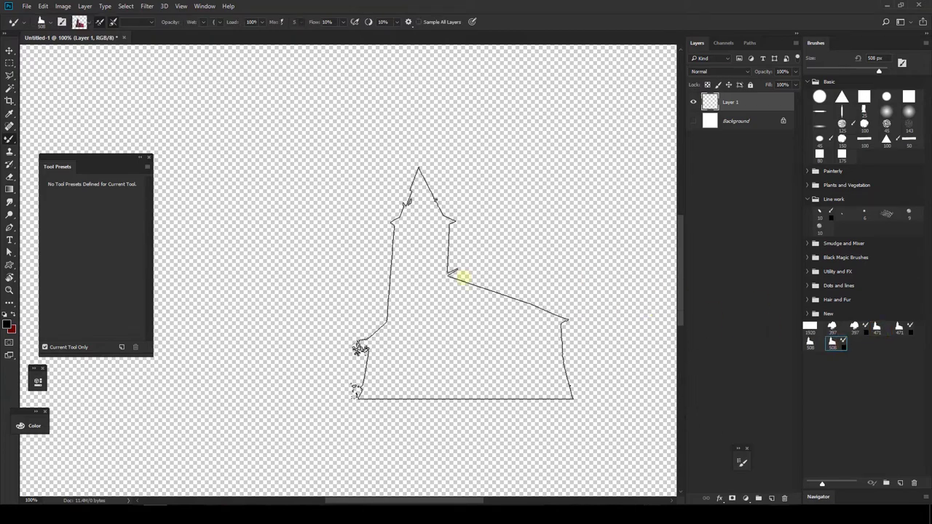
left_click(396, 245)
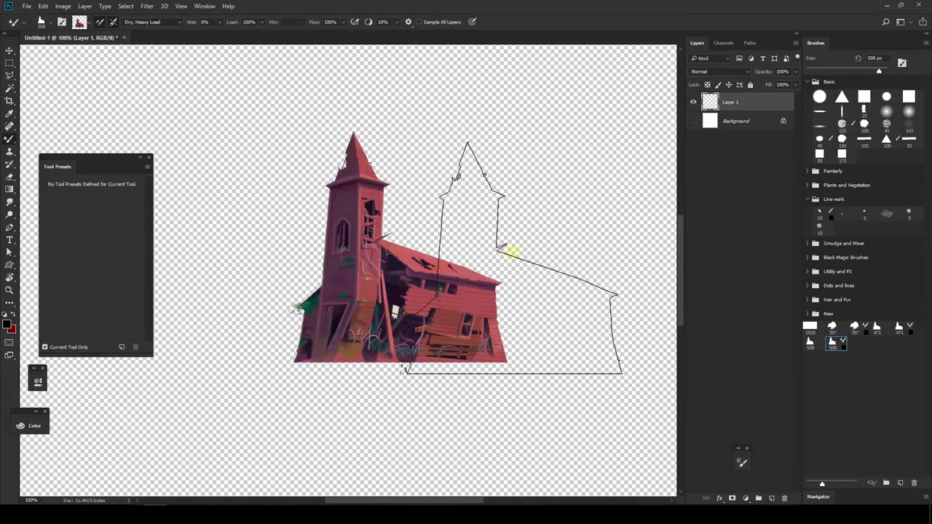
left_click_drag(469, 304, 487, 319)
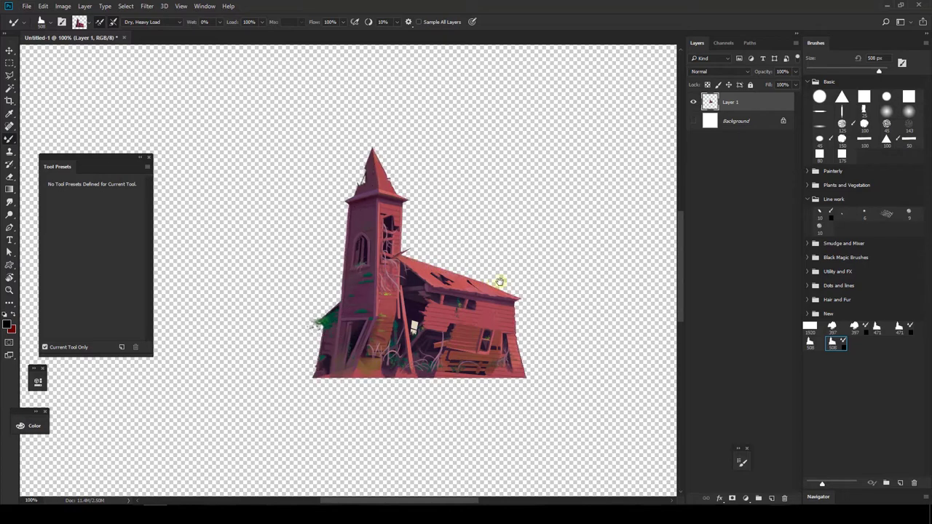
Stamp four small coloured houses of varying sizes across the canvas's upper-right area, reducing the brush size first.
left_click_drag(500, 281, 399, 345)
key("bracketleft")
key("bracketleft")
key("bracketleft")
key("bracketleft")
left_click(426, 182)
key("bracketleft")
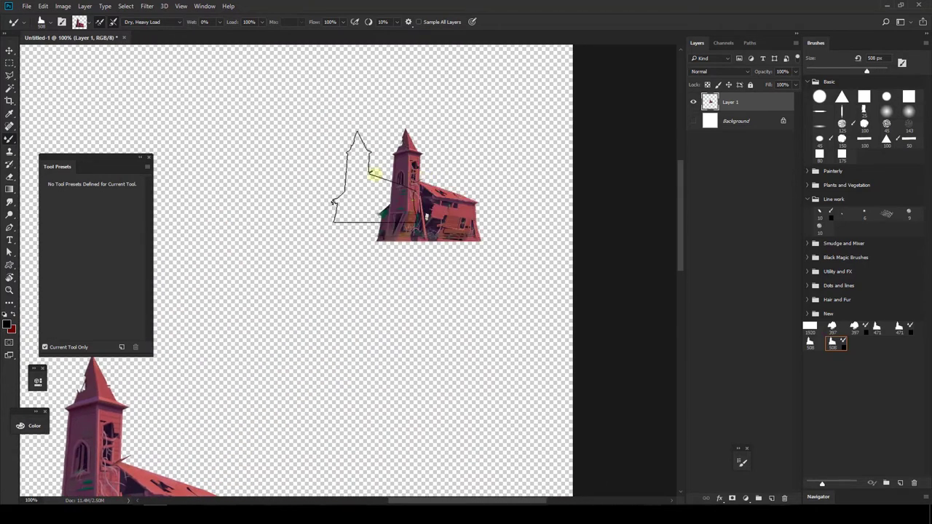
key("bracketleft")
key("bracketleft")
left_click(308, 163)
left_click_drag(377, 253, 466, 273)
left_click(469, 276)
key("bracketright")
key("bracketright")
left_click(356, 234)
Enlarge the brush and stamp three medium-sized houses down the canvas's left side.
left_click_drag(347, 271, 563, 222)
key("bracketright")
key("bracketright")
key("bracketright")
left_click(349, 247)
left_click_drag(255, 347, 405, 209)
key("bracketright")
left_click(376, 294)
left_click_drag(414, 375, 379, 132)
left_click(400, 274)
Enlarge the brush to 1700 px and stamp a giant house running off the canvas's lower-right corner.
key("bracketleft")
key("bracketleft")
key("bracketleft")
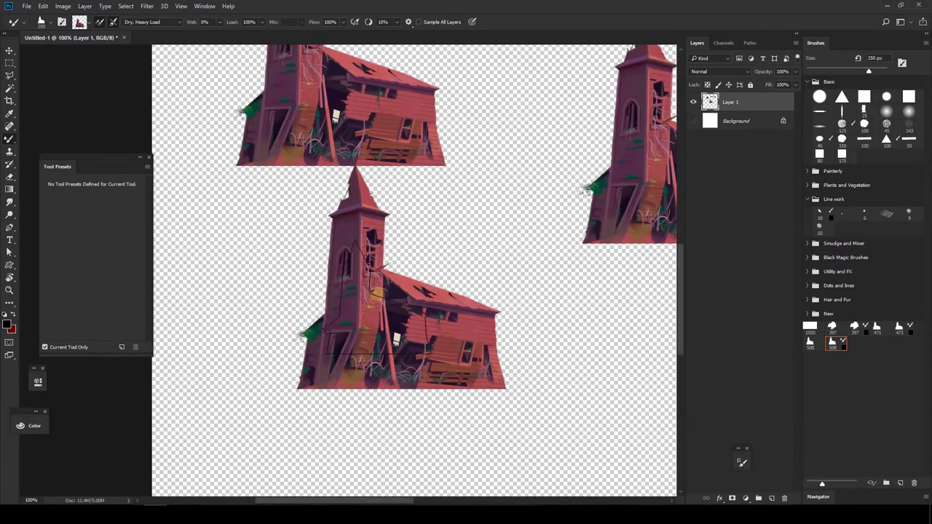
scroll(375, 295, "down", 5)
key("bracketright")
key("bracketright")
key("bracketright")
key("bracketright")
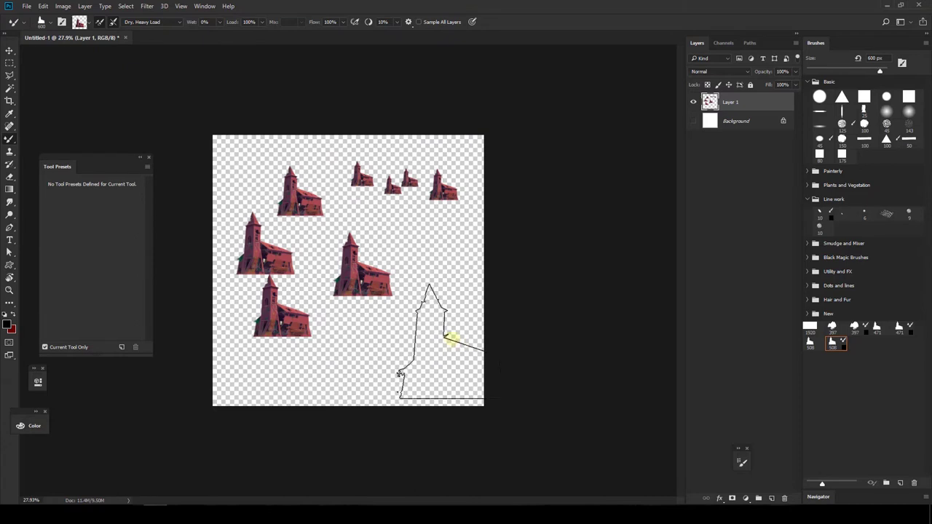
key("bracketright")
key("bracketright")
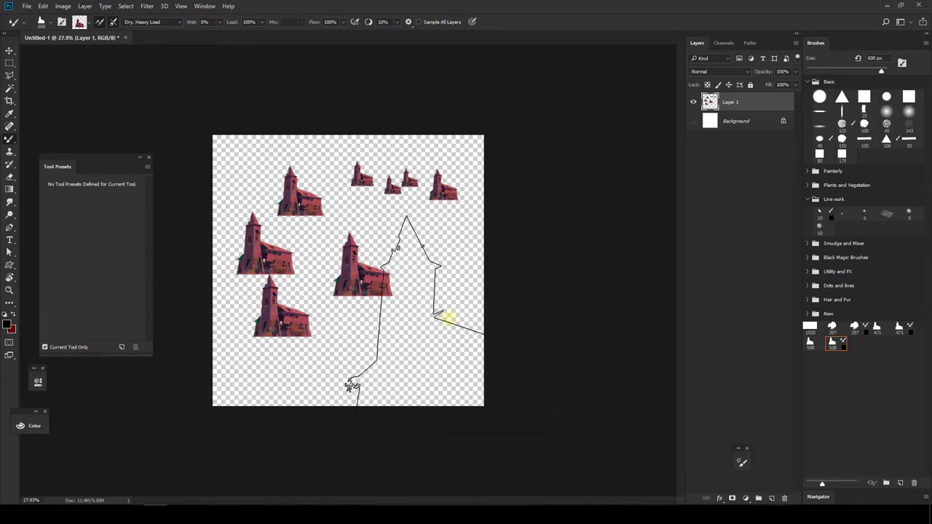
left_click(447, 316)
mouse_move(448, 320)
left_mouse_down()
mouse_move(480, 341)
mouse_move(452, 347)
left_mouse_up()
key("ctrl+1")
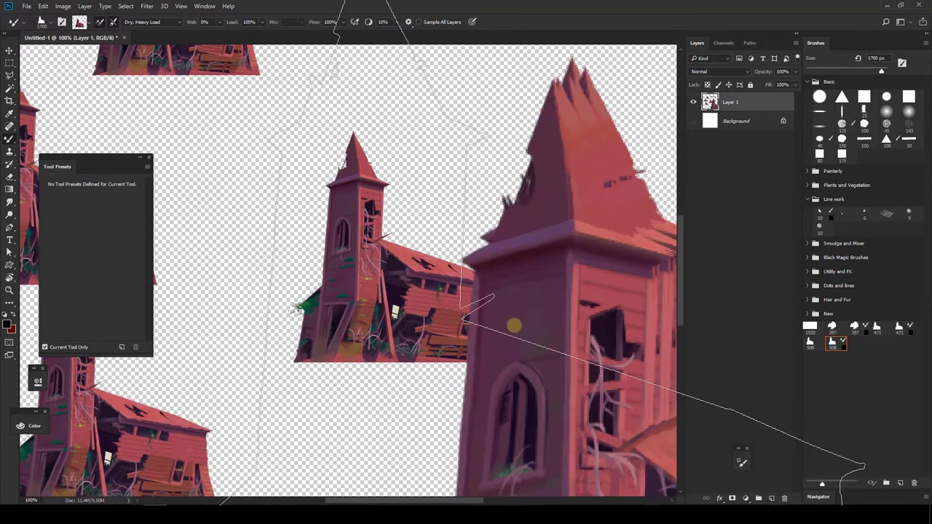
mouse_move(514, 327)
left_mouse_down()
mouse_move(353, 281)
mouse_move(391, 322)
mouse_move(605, 327)
mouse_move(596, 313)
left_mouse_up()
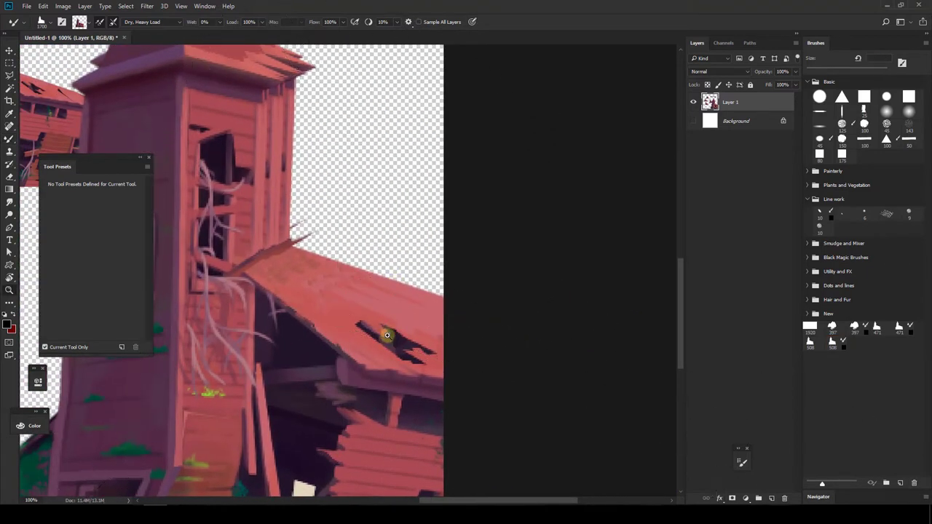
key("z")
left_click_drag(388, 340, 451, 338)
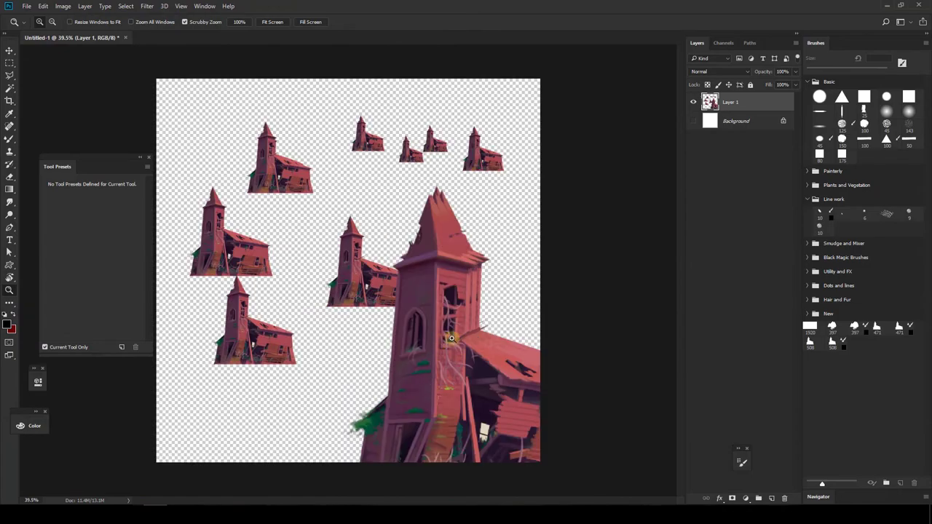
Switch to File Explorer, compare the sizes of the Ediarts v10 and Ediarts v11 brush files, and return to Photoshop.
key("alt+Tab")
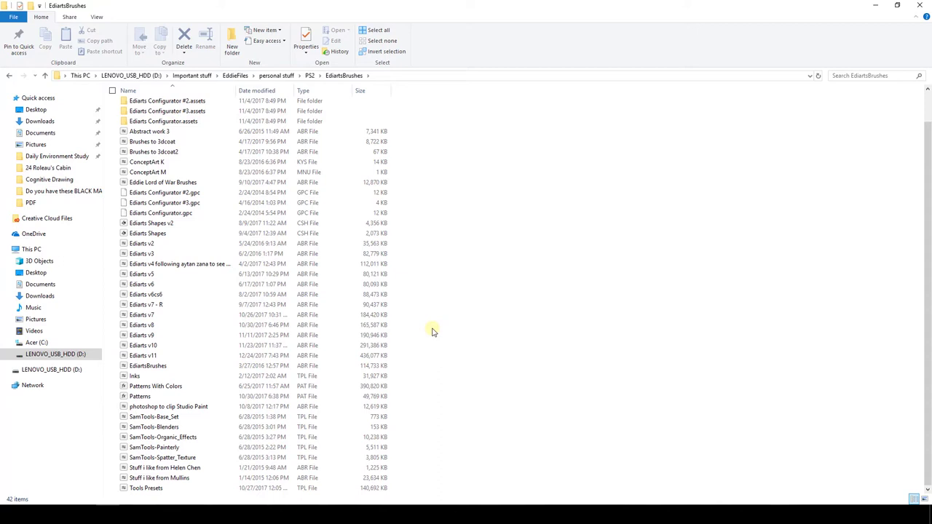
left_click(352, 356)
left_click(156, 347)
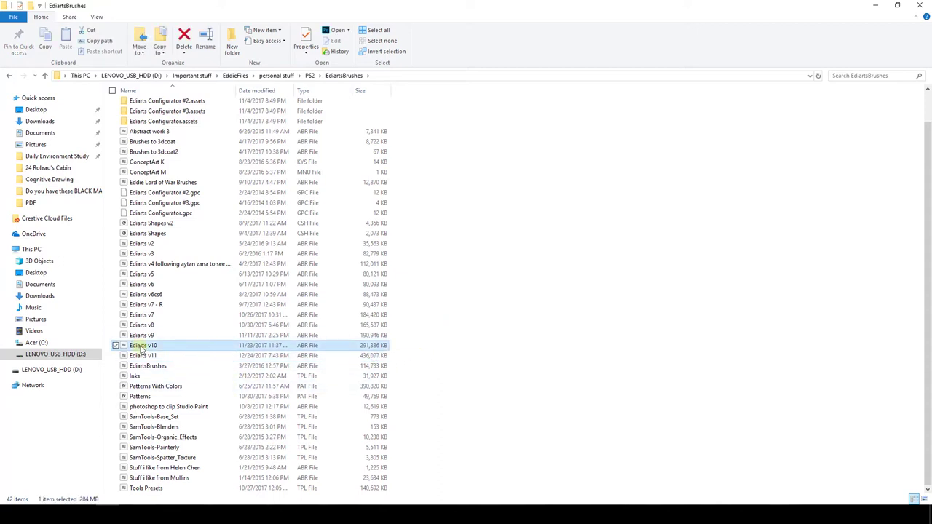
left_click(354, 356)
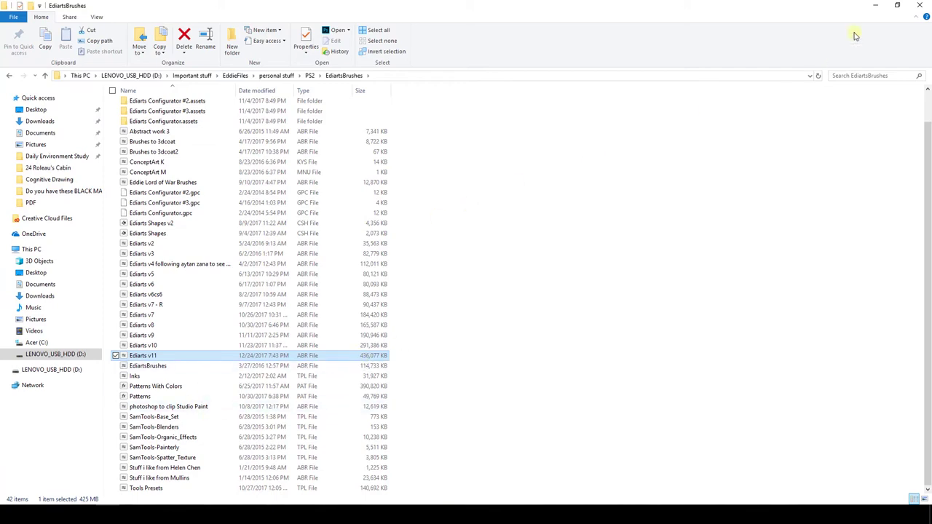
left_click(877, 7)
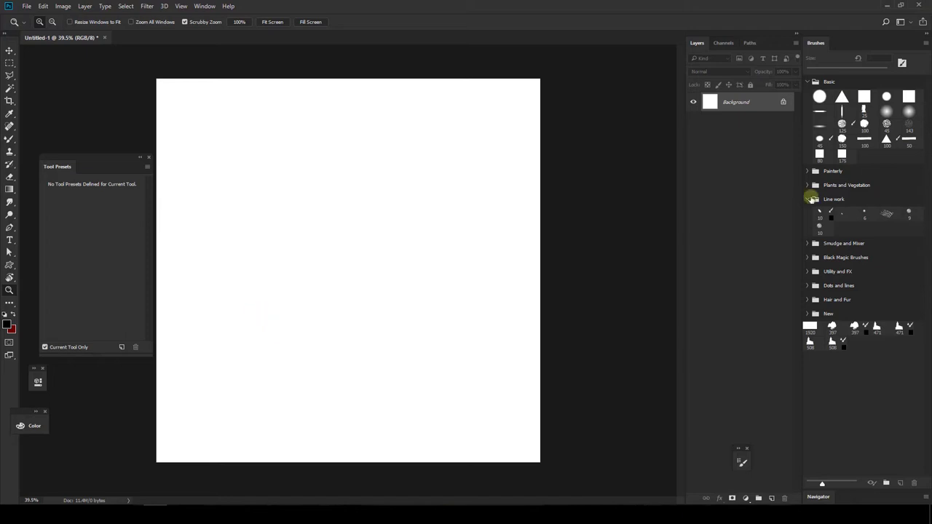
Collapse the Line work brush group and expand only Plants and vegetation within Black Magic Brushes.
left_click(808, 200)
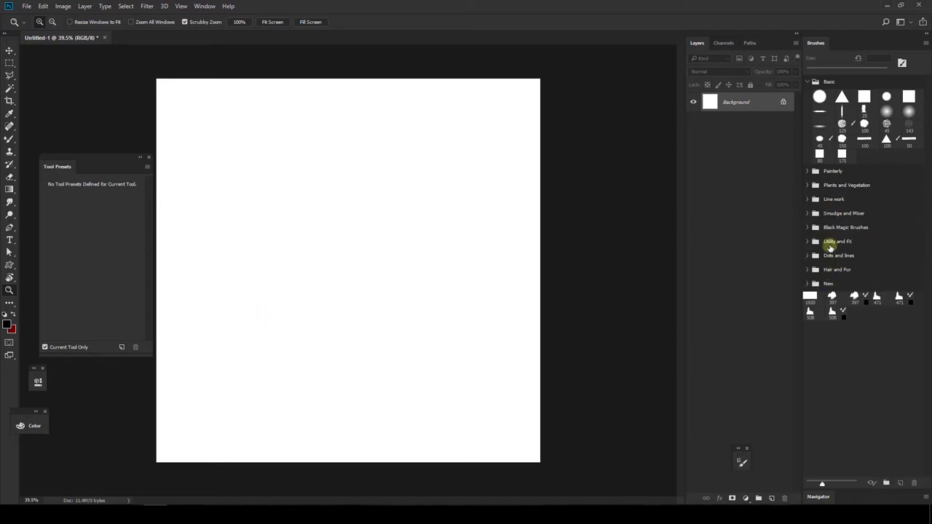
left_click(808, 227)
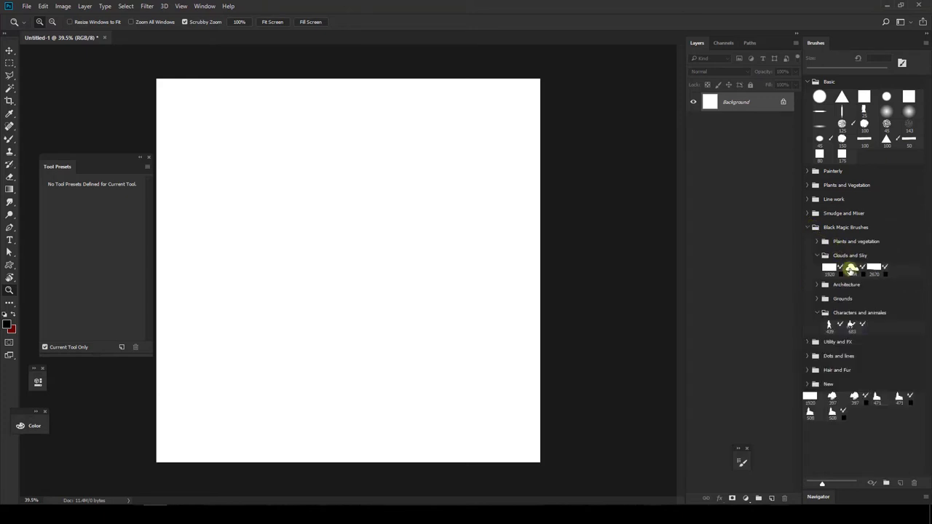
left_click(816, 255)
left_click(817, 298)
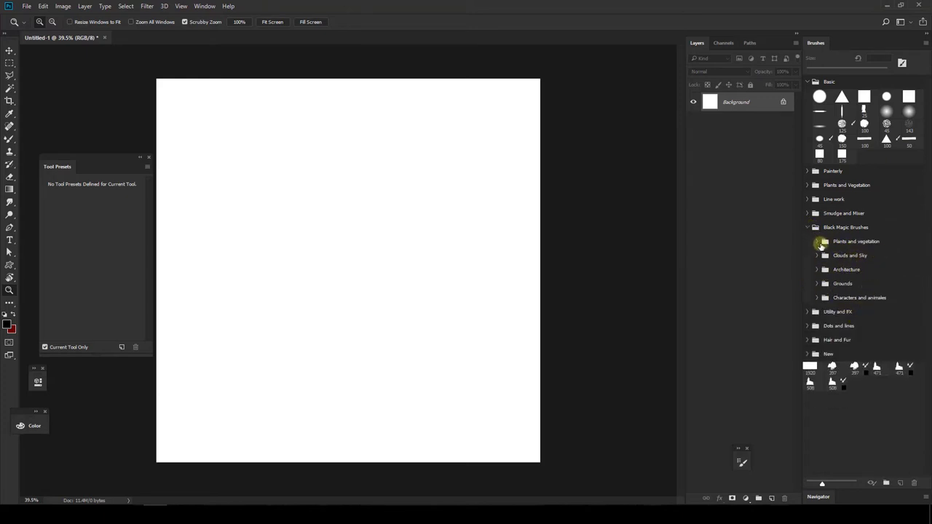
left_click(817, 242)
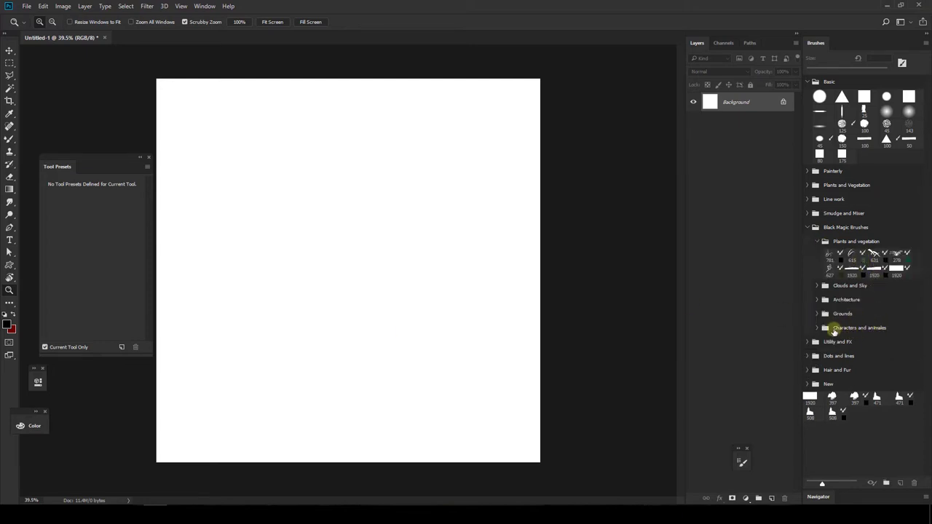
Stamp the grass blades on the blank background with the 781 px Plants and vegetation brush, and collapse Tool Presets.
left_click(829, 255)
left_click(298, 260)
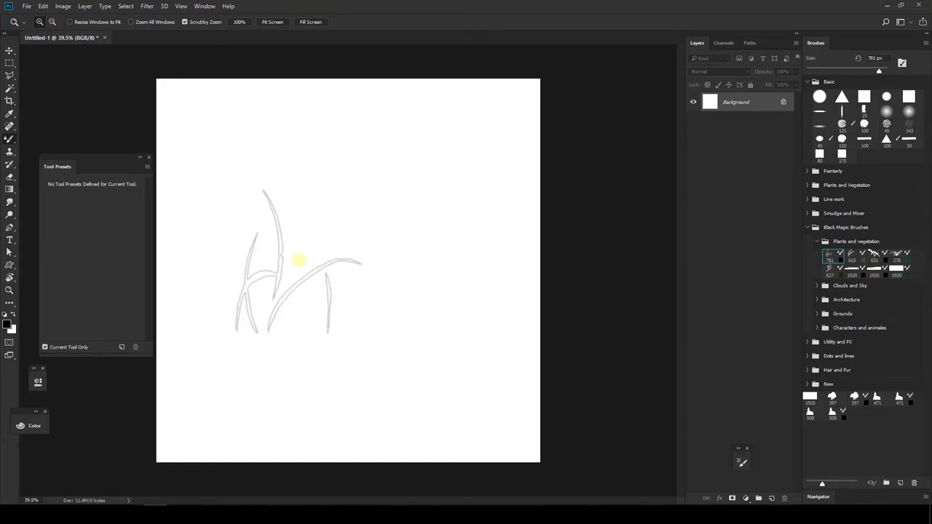
key("ctrl+1")
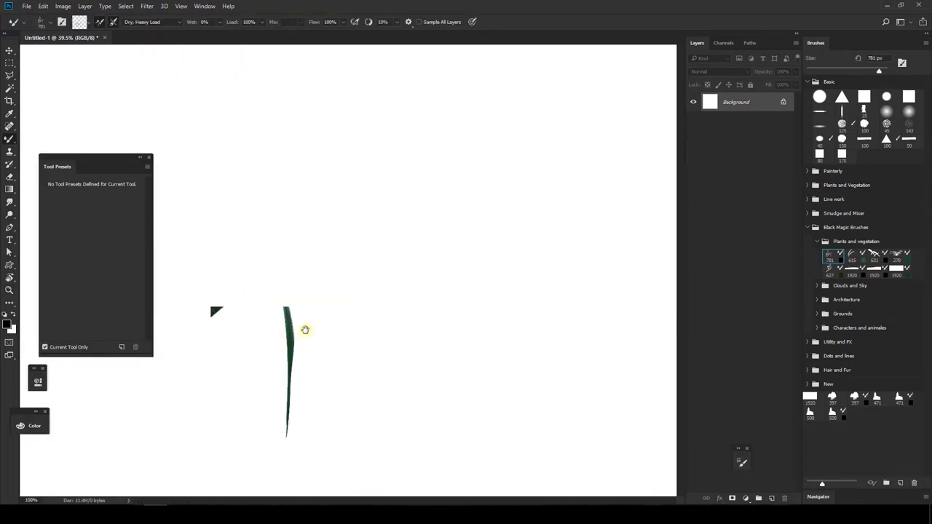
left_click(140, 157)
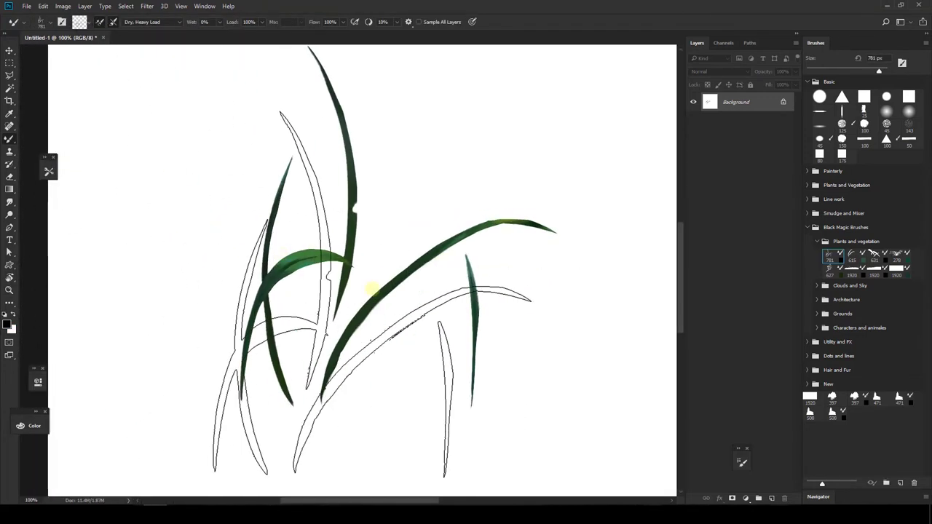
left_click_drag(417, 346, 379, 386)
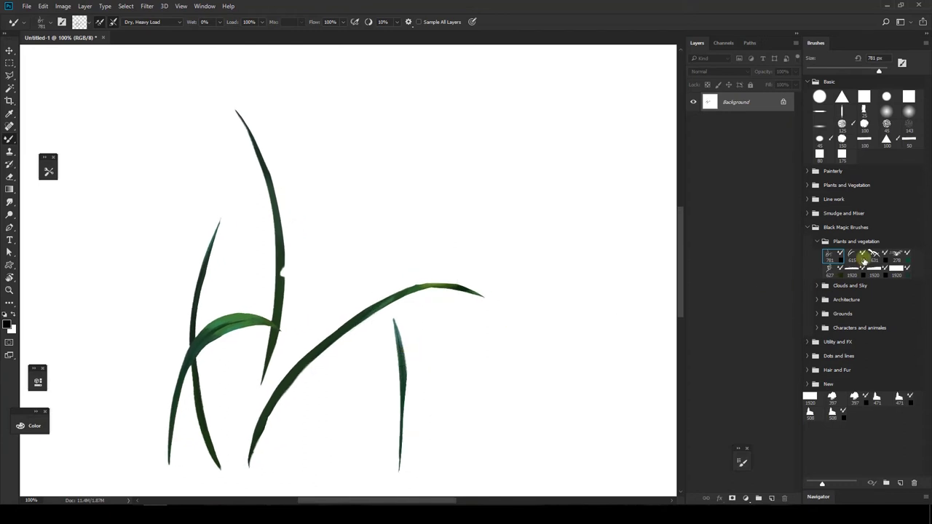
Stamp the curved leaf blades over the existing grass with the 615 px Plants and vegetation brush.
left_click(853, 256)
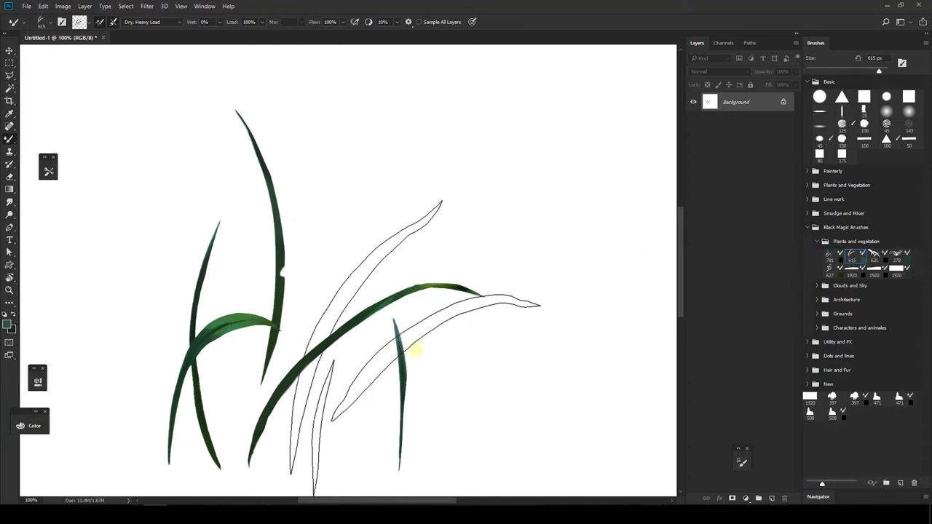
left_click(415, 350)
scroll(491, 366, "down", 4)
scroll(491, 366, "right", 2)
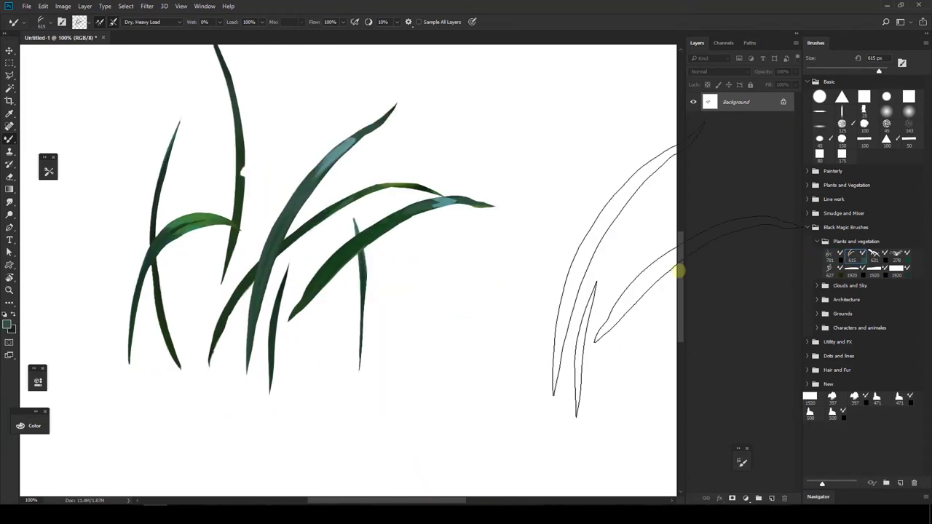
Stamp the broad dark green leaves beside the grass with the 631 px Plants and vegetation brush.
left_click(875, 255)
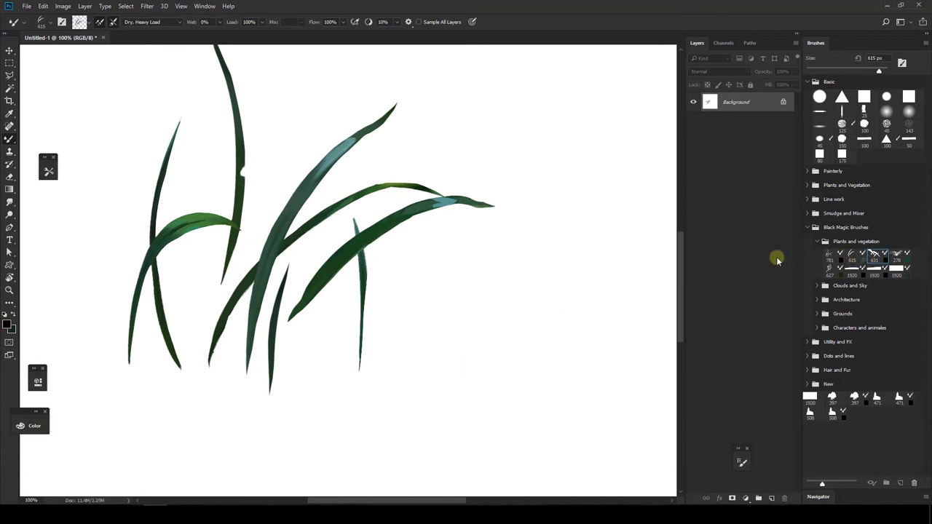
left_click(483, 313)
mouse_move(554, 352)
left_mouse_down()
mouse_move(511, 345)
mouse_move(425, 356)
left_mouse_up()
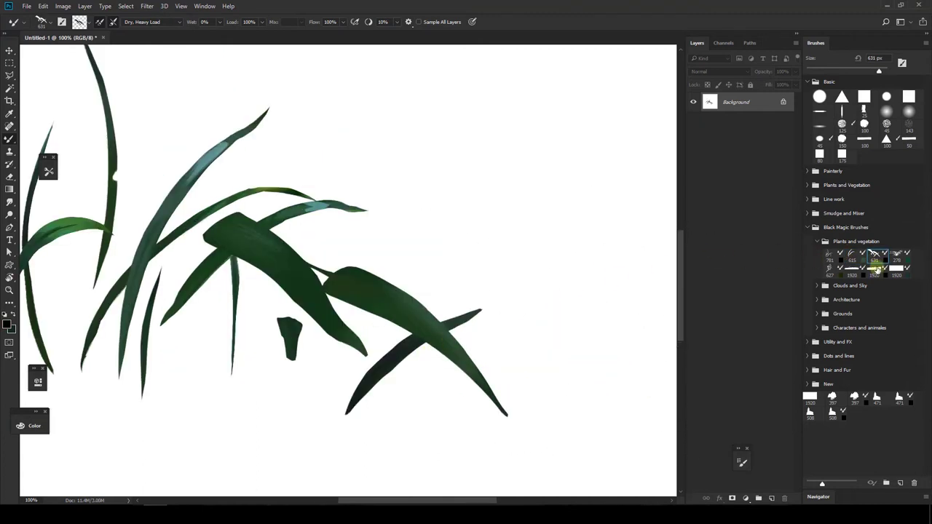
Stamp a small grass tuft to the right of the leaves with the 278 px Plants and vegetation brush.
left_click(900, 254)
scroll(509, 260, "up", 3)
scroll(510, 260, "right", 1)
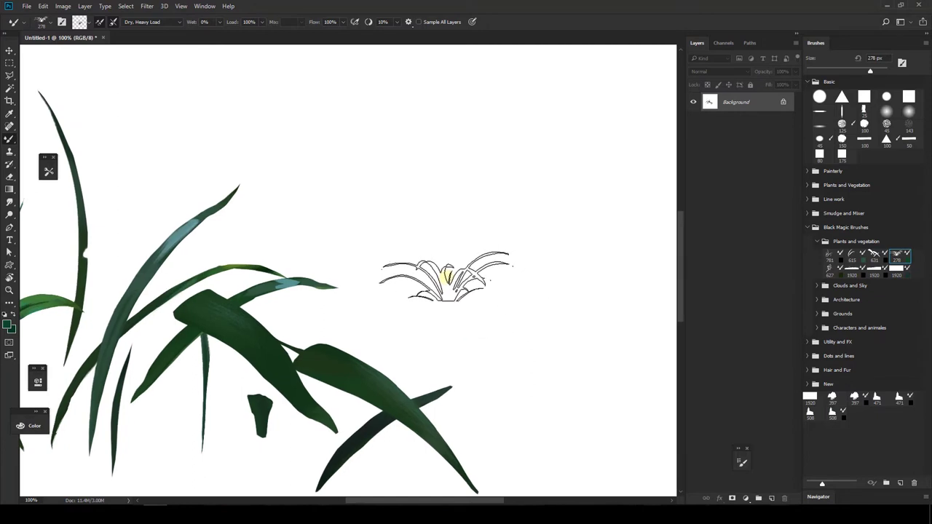
left_click(457, 286)
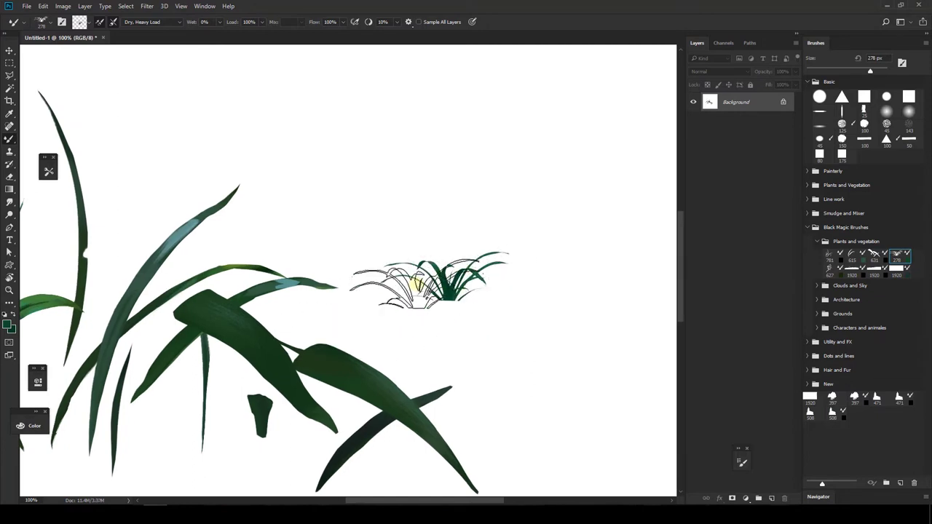
left_click(423, 280)
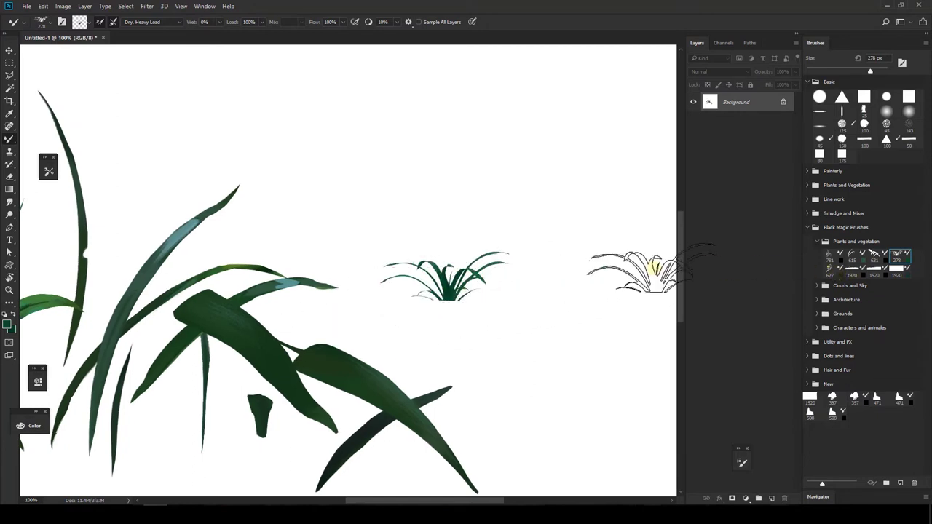
Stamp a leafy tree branch above the grass tuft with the 627 px Plants and vegetation brush.
left_click(828, 271)
scroll(439, 293, "up", 4)
left_click(412, 218)
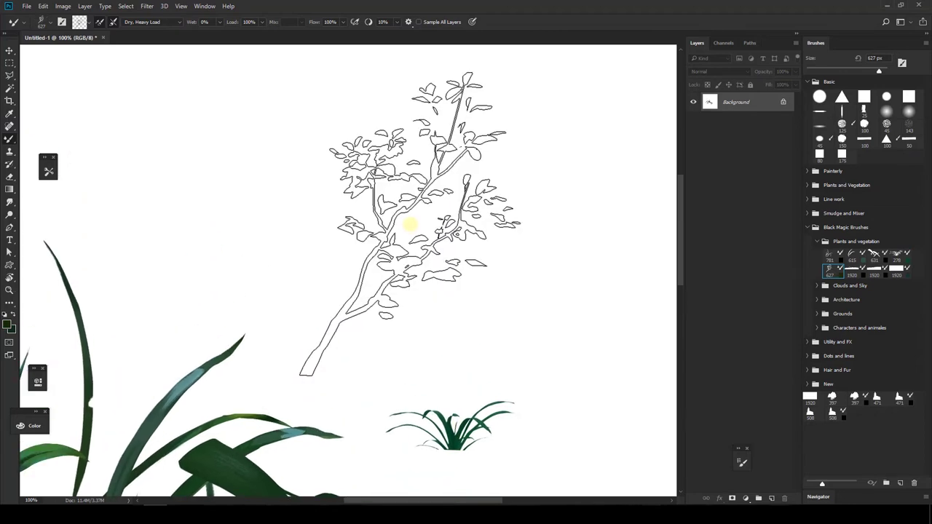
left_click_drag(551, 315, 472, 374)
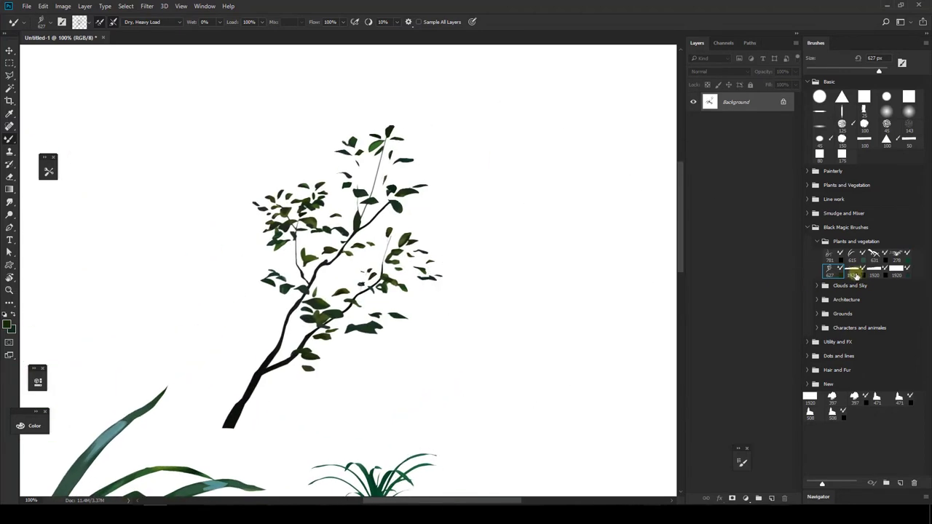
Stamp the bright meadow strip with leafy bushes across the grey canvas using the first 1920 px Plants and vegetation brush.
left_click(854, 270)
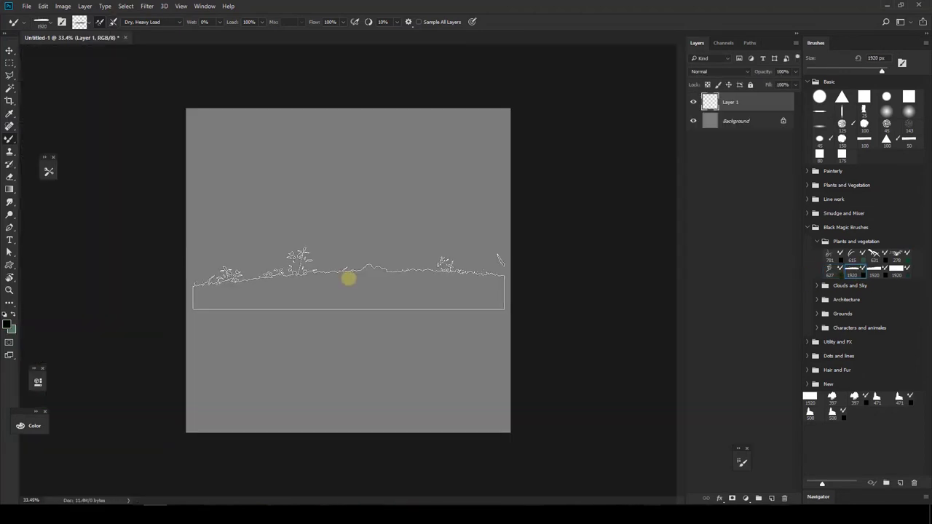
left_click(350, 277)
key("ctrl+space")
left_click_drag(388, 312, 437, 338)
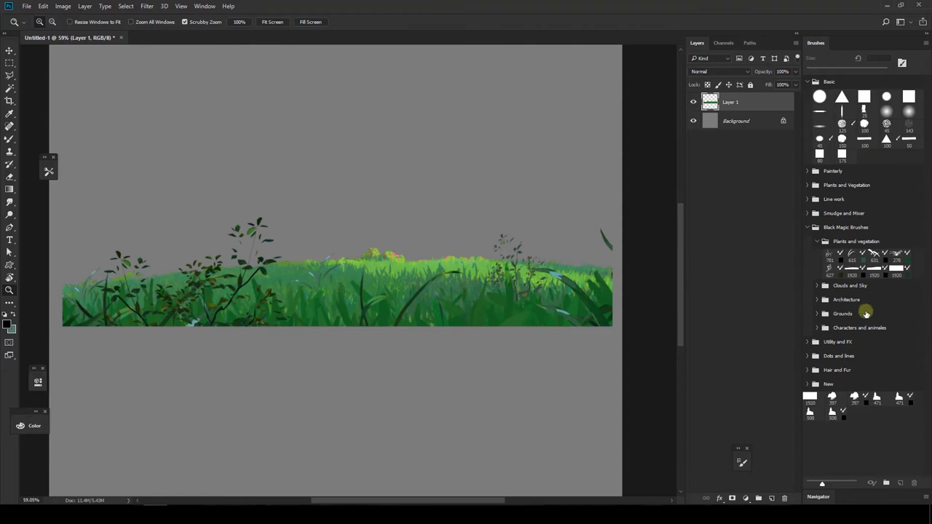
Move the bright meadow strip up and stamp the darker grassy hill below it with the second 1920 px vegetation brush.
key("v")
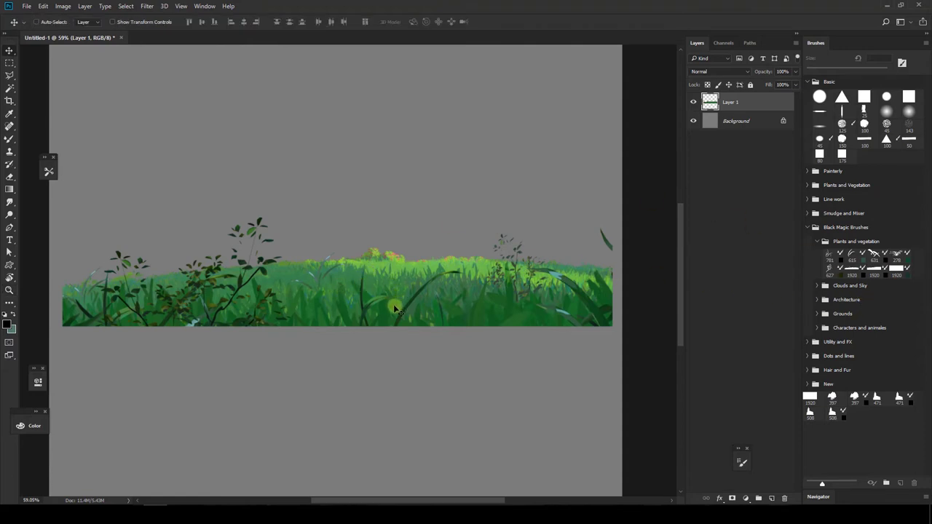
left_click_drag(394, 309, 393, 211)
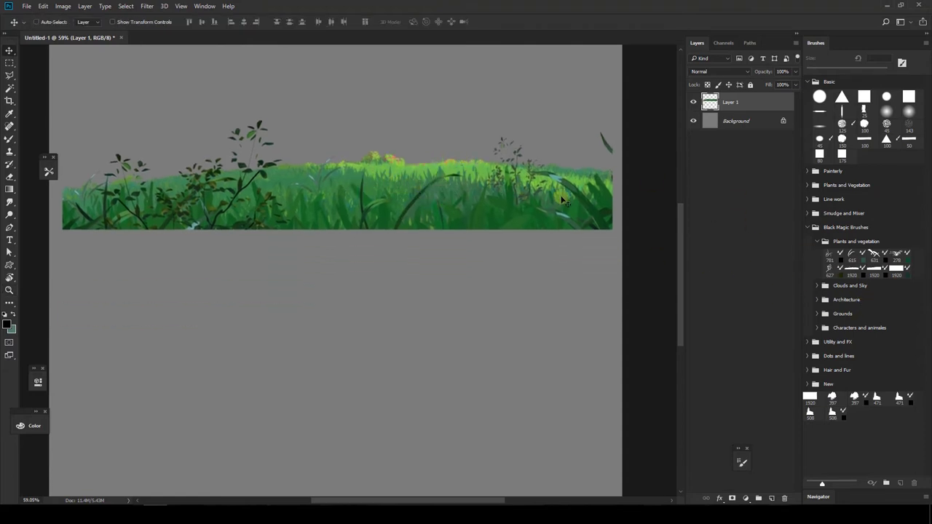
left_click_drag(546, 211, 552, 239)
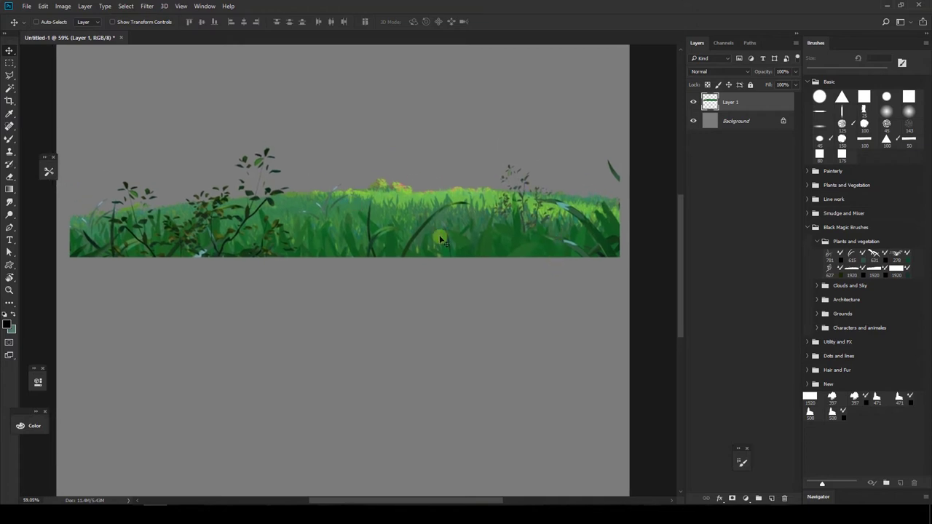
left_click(878, 272)
left_click(380, 349)
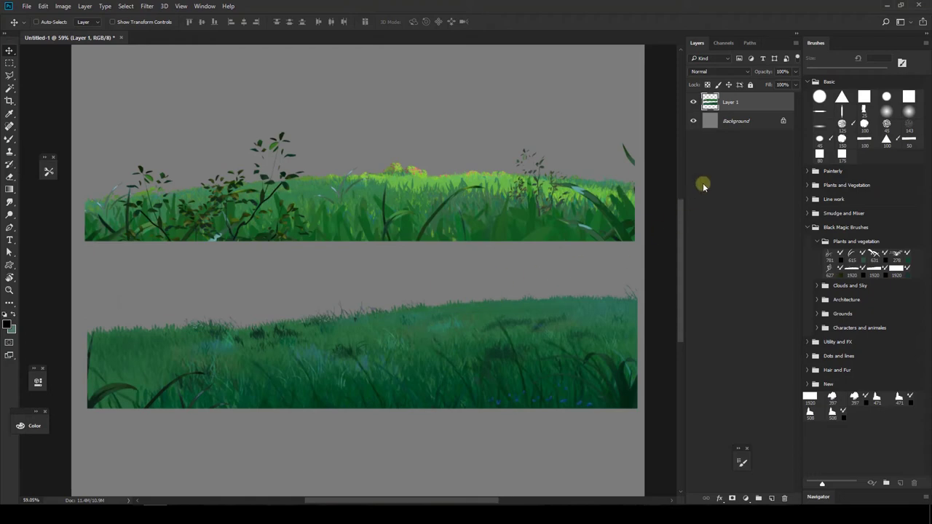
key("ctrl+shift+alt+n")
key("ctrl+alt+g")
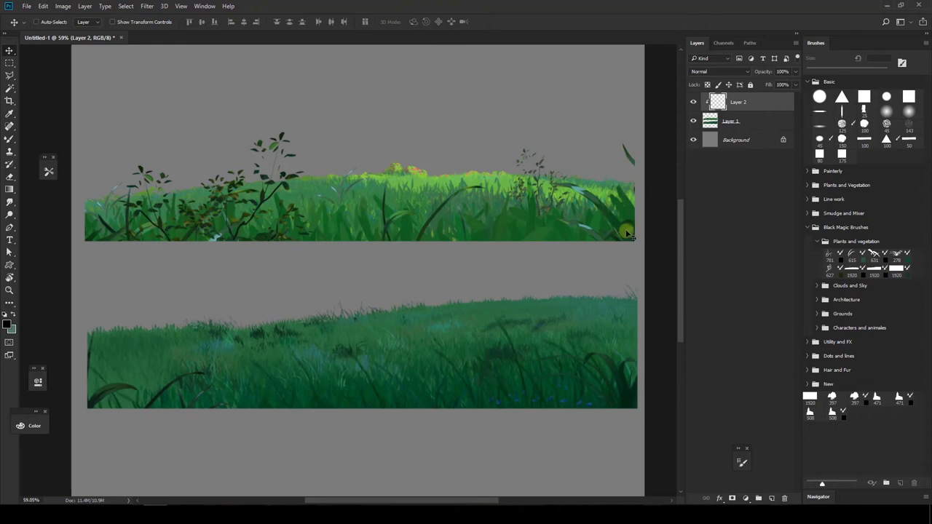
left_click(715, 110, "alt")
left_click(784, 499)
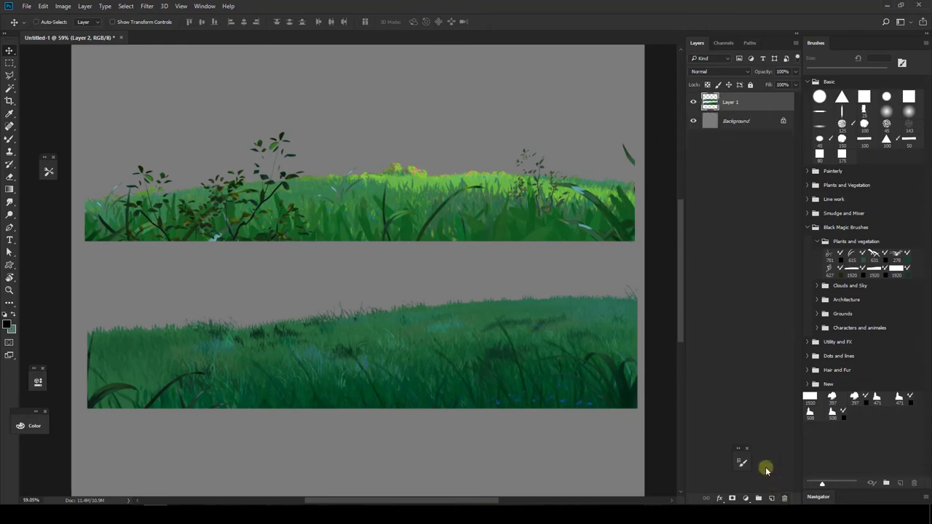
Add a Levels adjustment clipped to Layer 1 and lower its RGB white input level to 169.
key("ctrl+l")
left_click(548, 167)
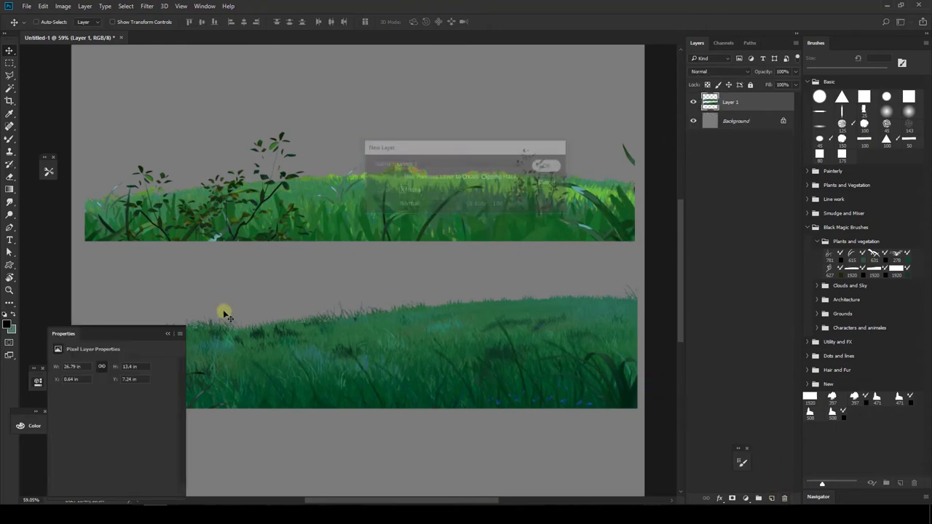
left_click_drag(140, 333, 195, 102)
left_click(714, 103)
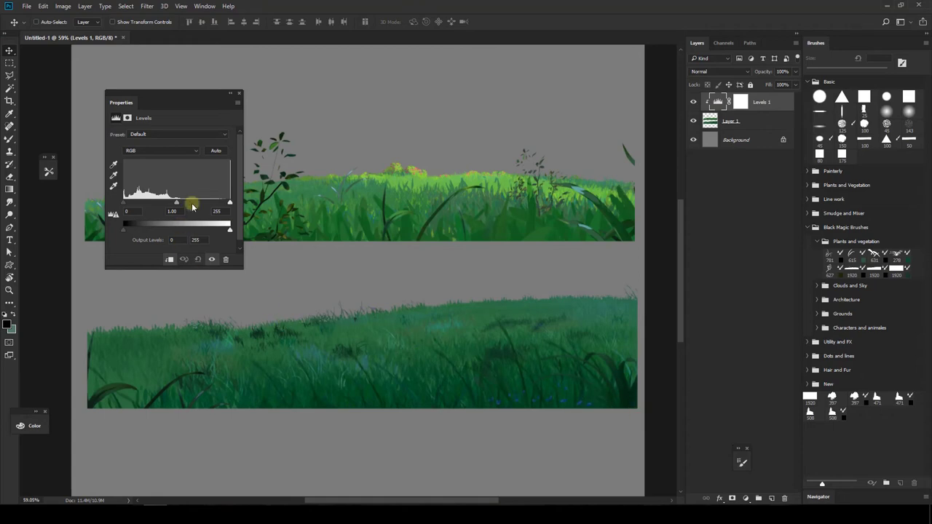
left_click_drag(230, 205, 202, 207)
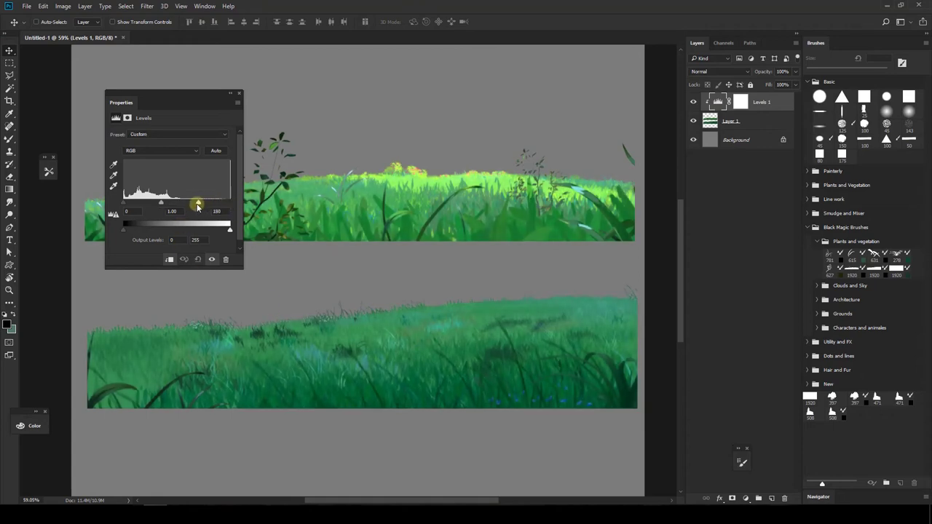
Lower the white input levels of the Red and Green channels in the Levels adjustment to brighten the grass.
left_click(182, 151)
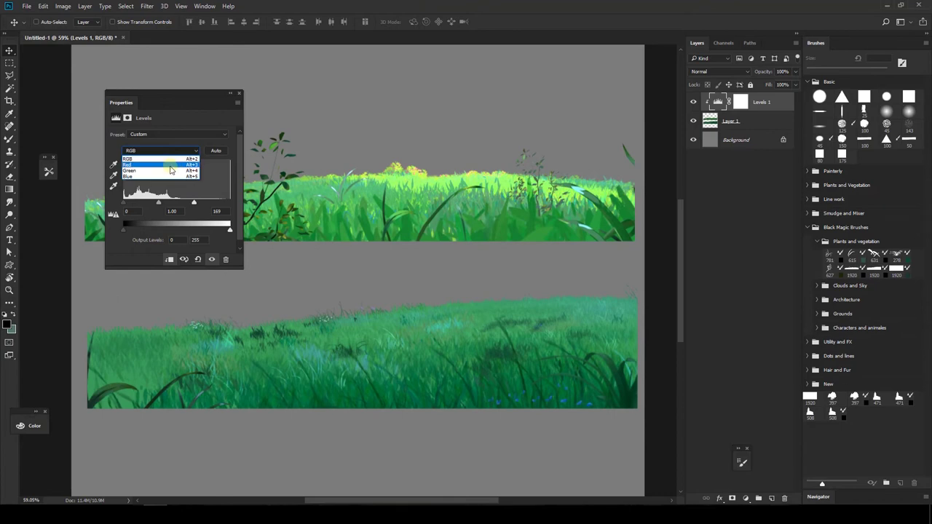
left_click(175, 166)
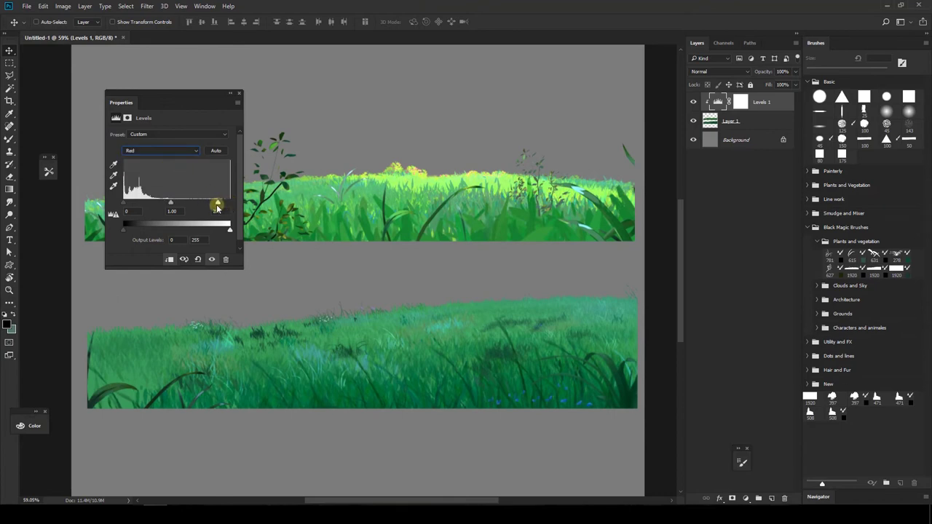
left_click(175, 151)
left_click(169, 173)
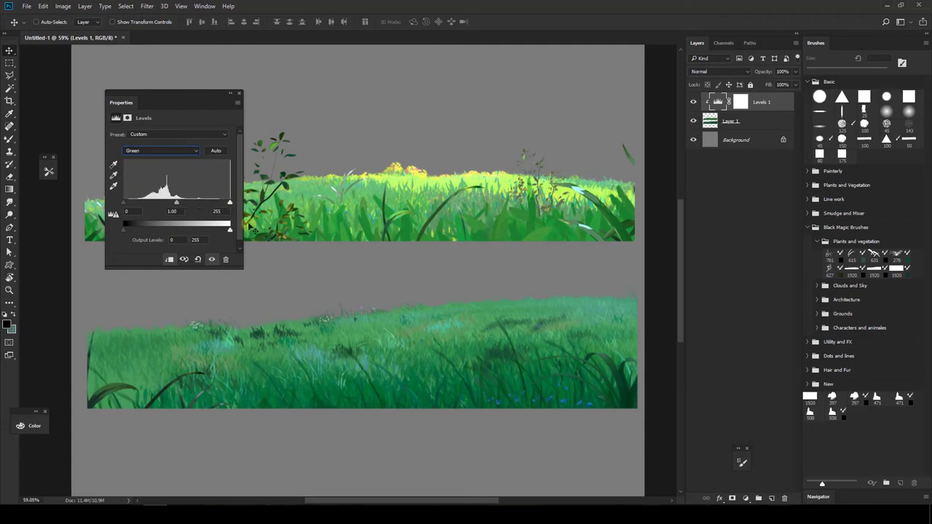
left_click_drag(222, 207, 215, 207)
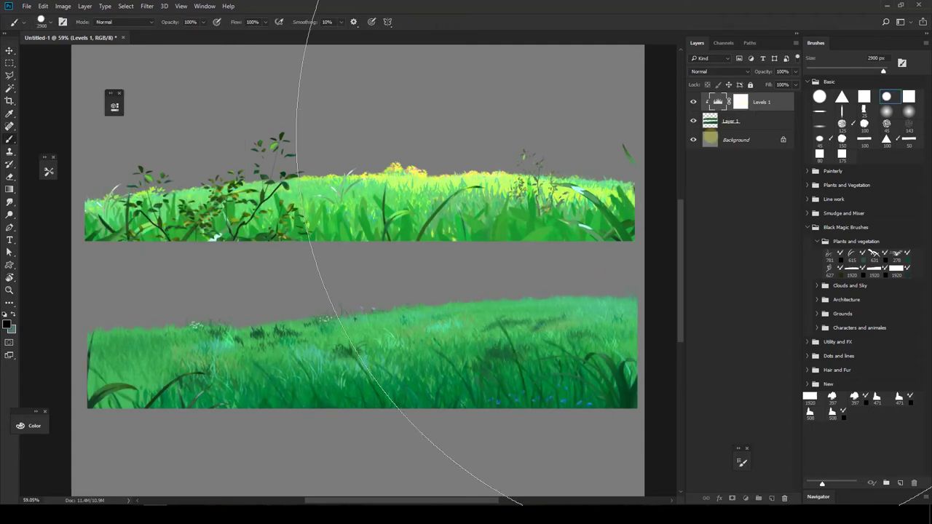
Paint black over both grass strips on the Levels layer mask with a reduced round brush to hide the brightening.
left_click(739, 102)
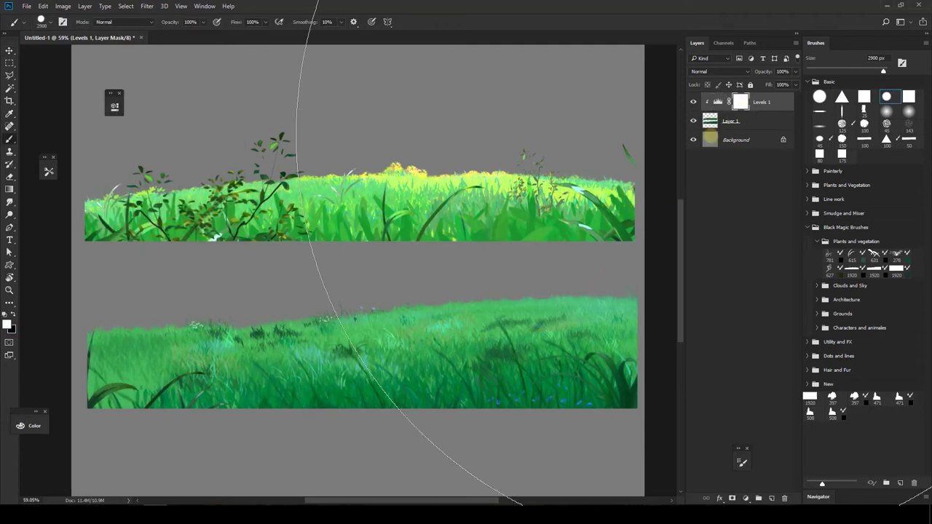
key("bracketleft")
key("bracketleft")
key("bracketleft")
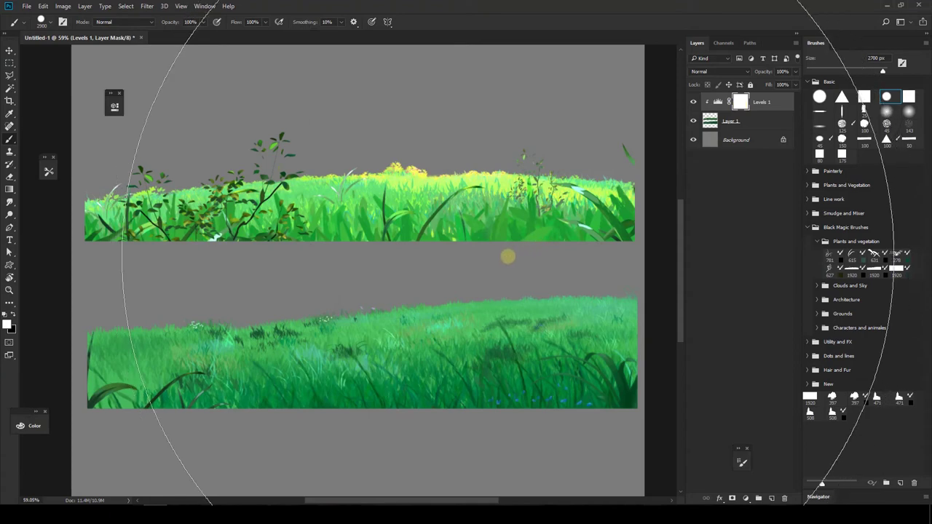
key("bracketleft")
key("bracketleft")
key("bracketleft")
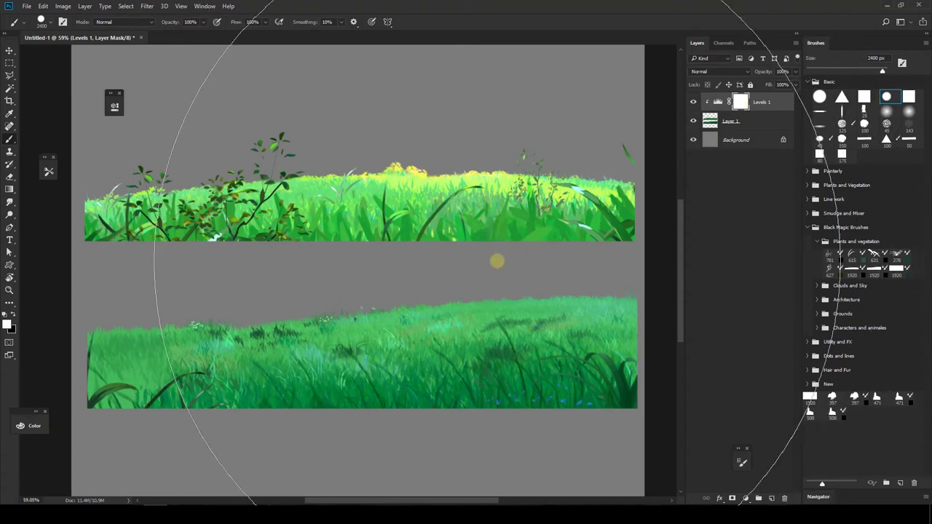
key("bracketleft")
key("bracketleft")
key("bracketleft")
key("bracketleft")
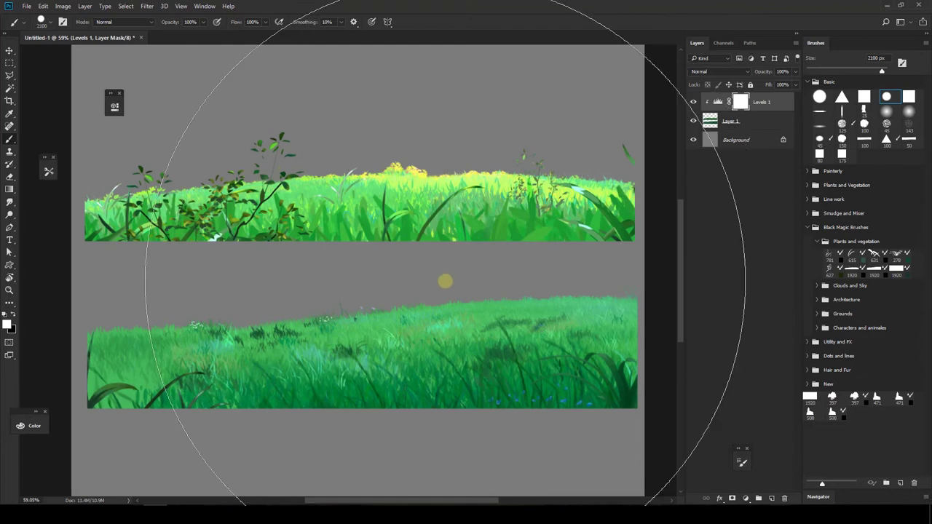
key("bracketleft")
key("bracketleft")
key("bracketleft")
key("bracketleft")
key("bracketleft")
key("bracketleft")
key("bracketleft")
key("bracketleft")
key("bracketleft")
key("bracketleft")
key("bracketleft")
key("bracketleft")
key("x")
mouse_move(597, 204)
left_mouse_down()
mouse_move(398, 146)
mouse_move(335, 320)
mouse_move(637, 346)
left_mouse_up()
Reveal a lit wedge on the lower hill's right slope with a 45 px white brush on the mask and trim its ridge in black.
key("x")
key("bracketleft")
key("bracketleft")
key("bracketleft")
key("bracketleft")
key("bracketleft")
key("bracketleft")
key("bracketleft")
key("bracketleft")
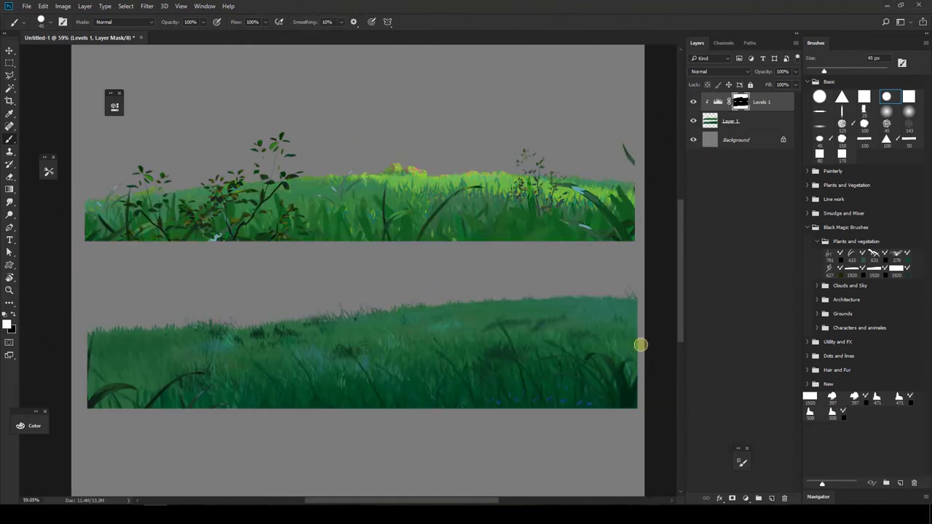
left_click(358, 306, "shift")
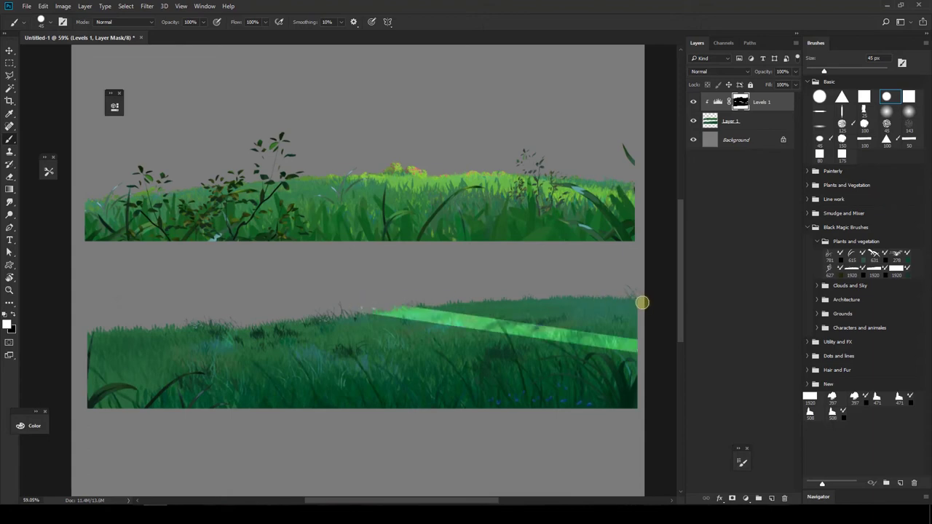
mouse_move(642, 302)
left_mouse_down()
mouse_move(423, 313)
mouse_move(640, 333)
mouse_move(489, 314)
mouse_move(617, 318)
mouse_move(653, 332)
mouse_move(623, 336)
left_mouse_up()
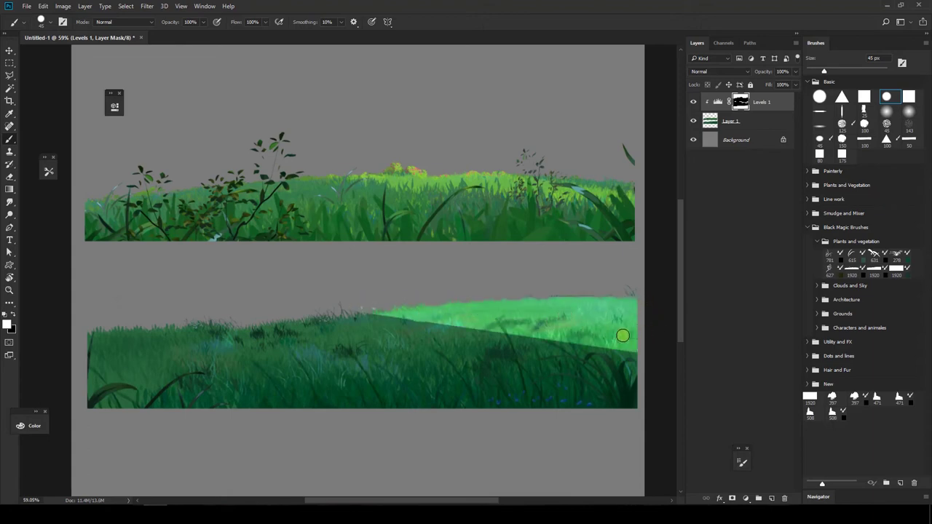
key("x")
mouse_move(611, 291)
left_mouse_down()
mouse_move(670, 307)
mouse_move(456, 292)
mouse_move(644, 308)
left_mouse_up()
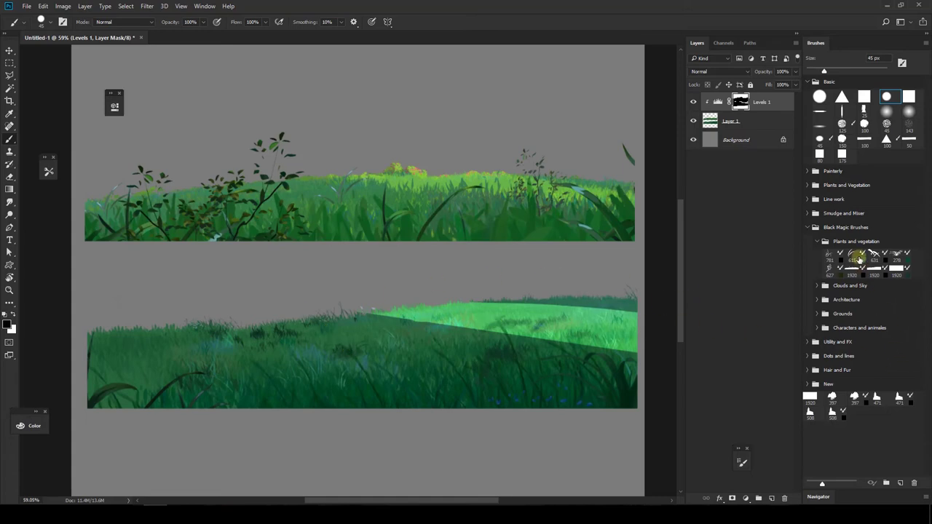
Roughen the right end of the lit wedge's lower edge with the 300 px Grass and Flowers brush at 150 px.
left_click(807, 229)
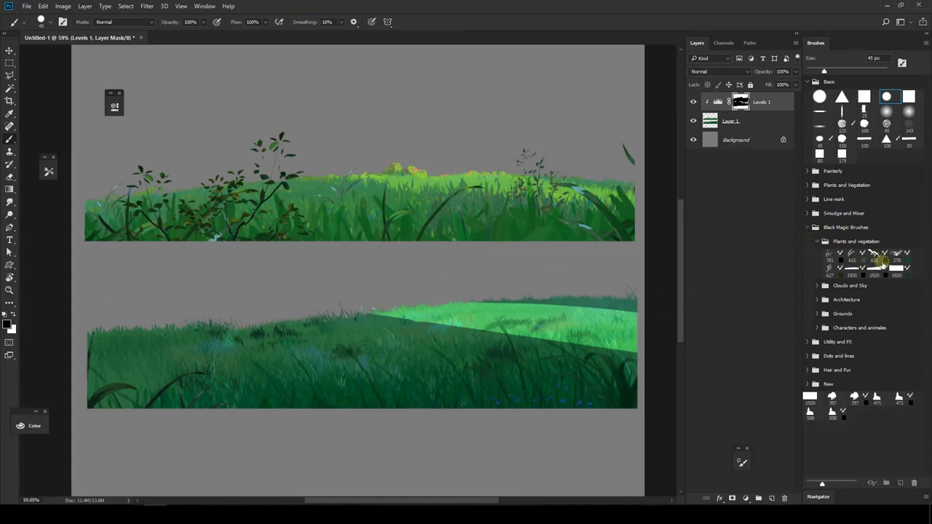
left_click(807, 185)
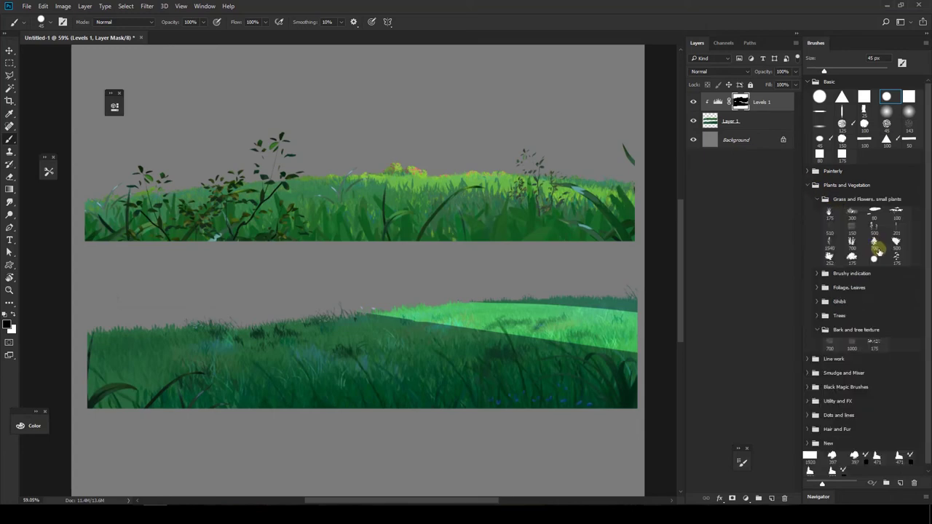
left_click(851, 216)
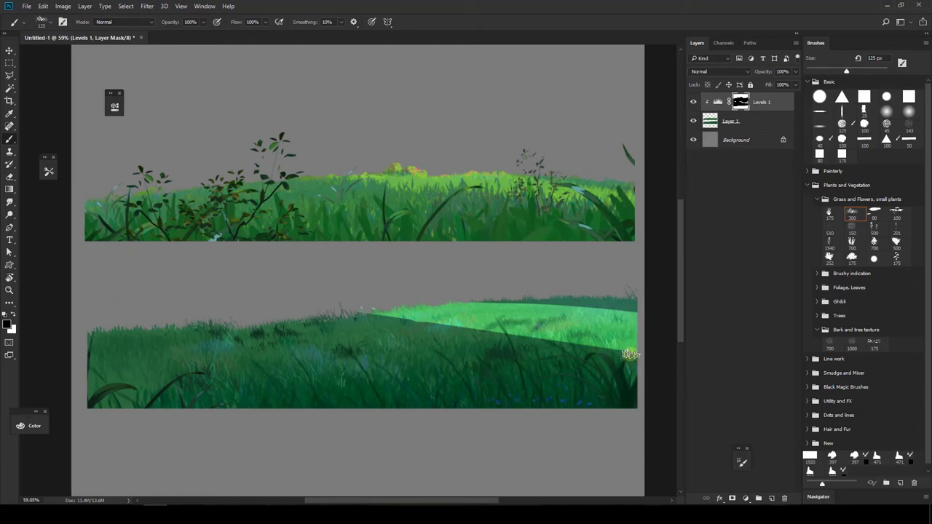
key("bracketright")
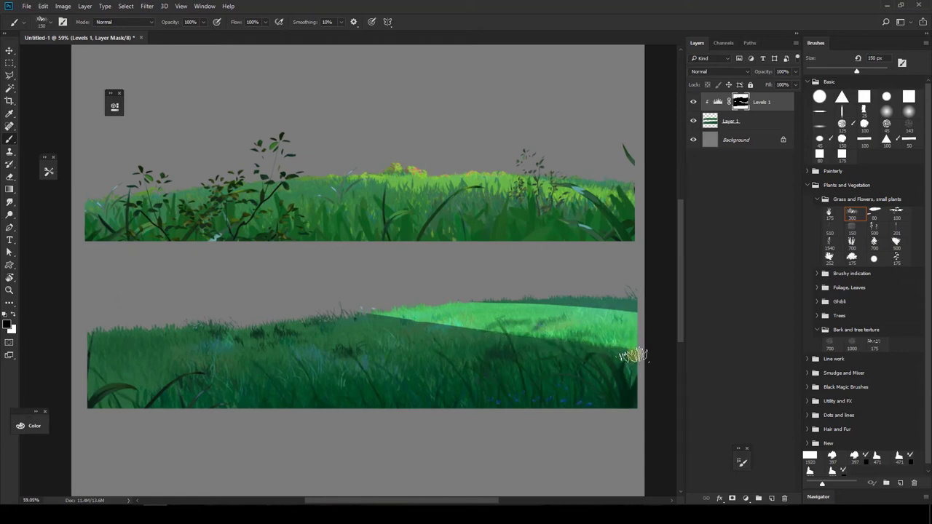
Break up the lit wedge's lower edge in black on the mask with the 510 px grass brush reduced to 90 px.
left_click(830, 227)
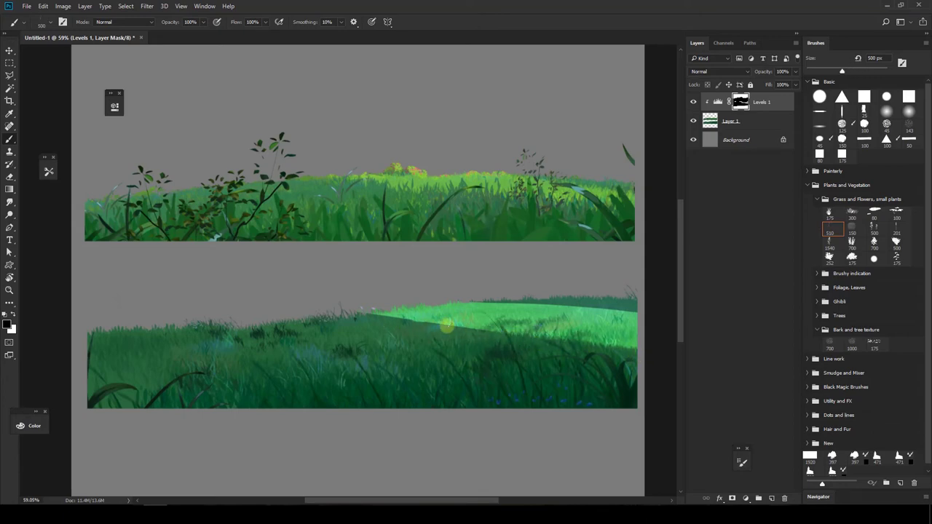
key("bracketleft")
key("bracketleft")
key("bracketleft")
key("bracketleft")
key("bracketleft")
key("bracketleft")
key("bracketleft")
key("bracketleft")
key("bracketleft")
key("bracketleft")
key("bracketleft")
key("bracketleft")
key("bracketleft")
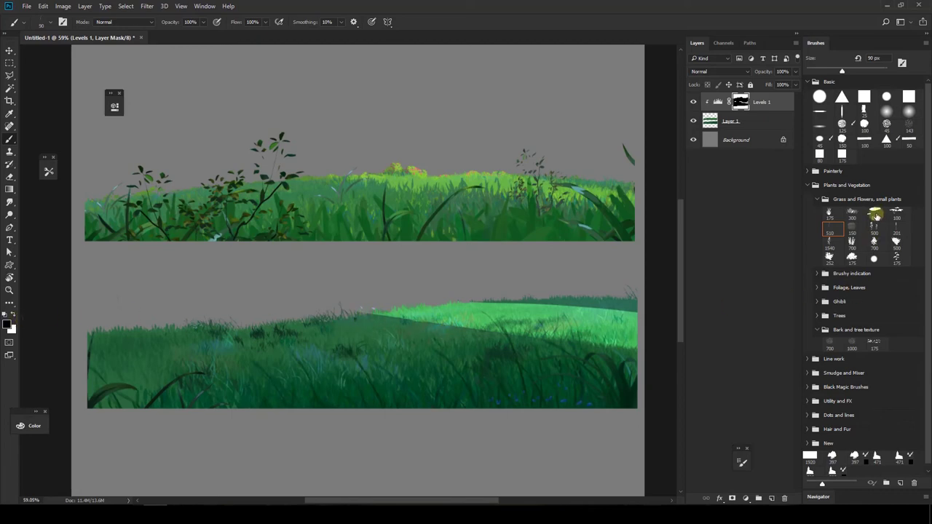
Refine the lit slope's edges with grass blades on the mask using the 80 px grass brush, reducing it to 35 px.
left_click(875, 215)
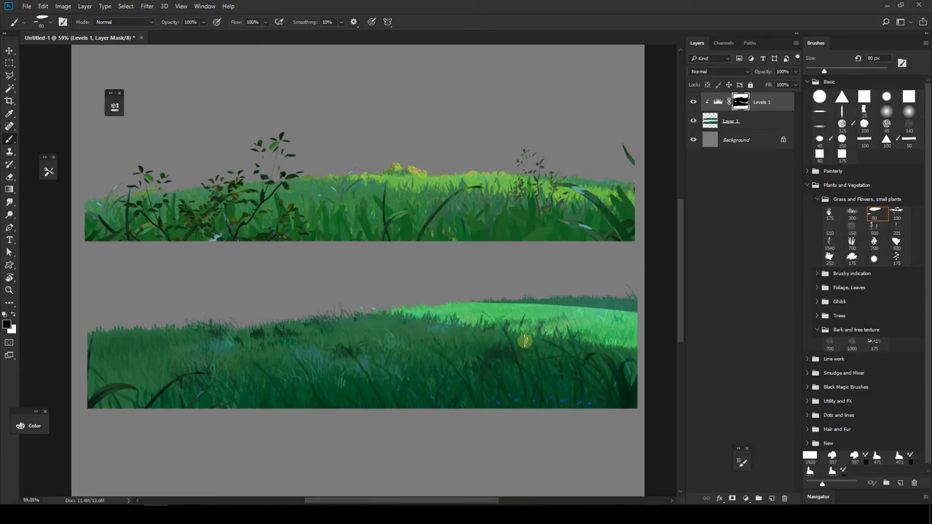
key("x")
key("bracketleft")
key("bracketleft")
key("bracketleft")
key("bracketleft")
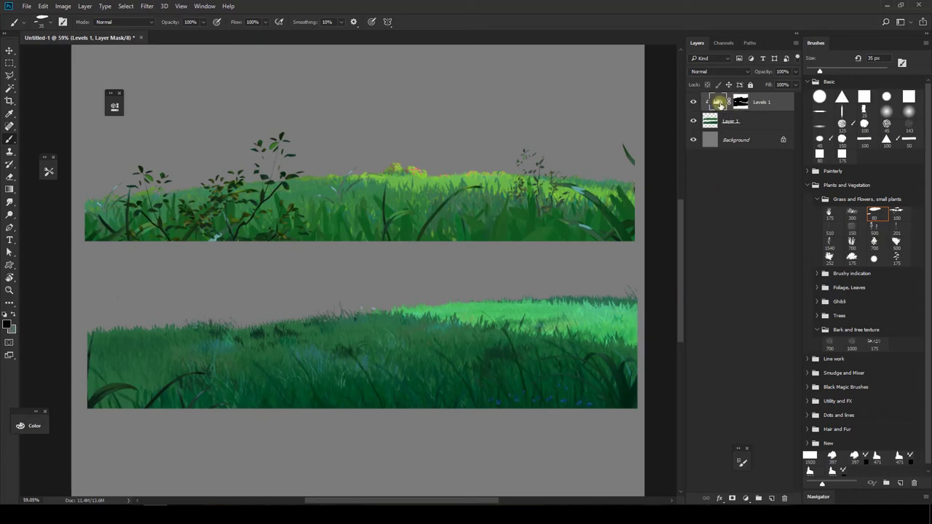
Reopen the Levels adjustment, set the Green channel's white input level to 163 to intensify the lit slope, and switch to the Red channel.
double_click(719, 104)
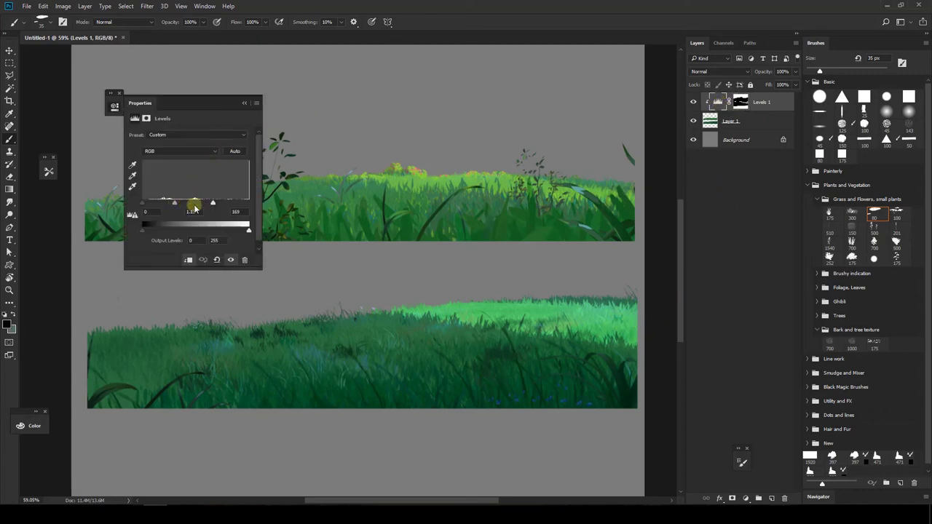
mouse_move(194, 209)
left_mouse_down()
mouse_move(158, 201)
mouse_move(210, 205)
left_mouse_up()
left_click(209, 151)
left_click(189, 175)
left_click(209, 151)
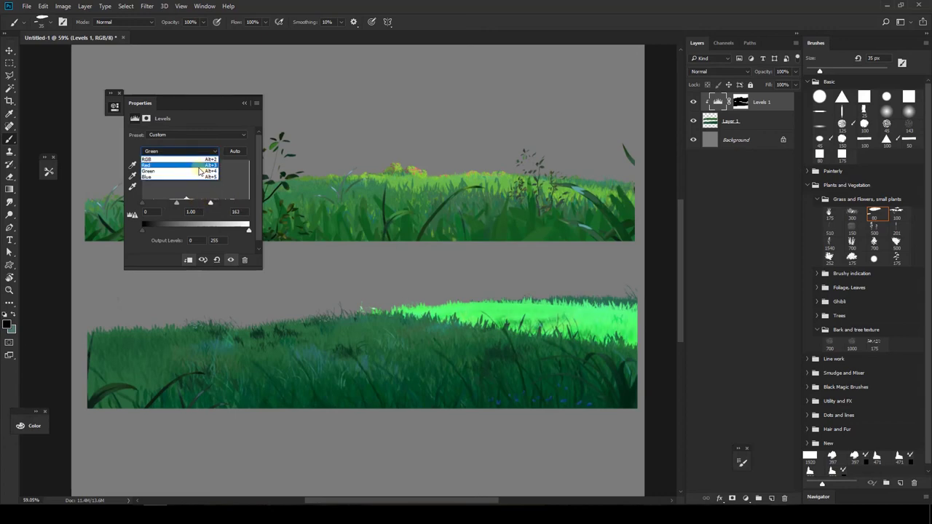
left_click(186, 165)
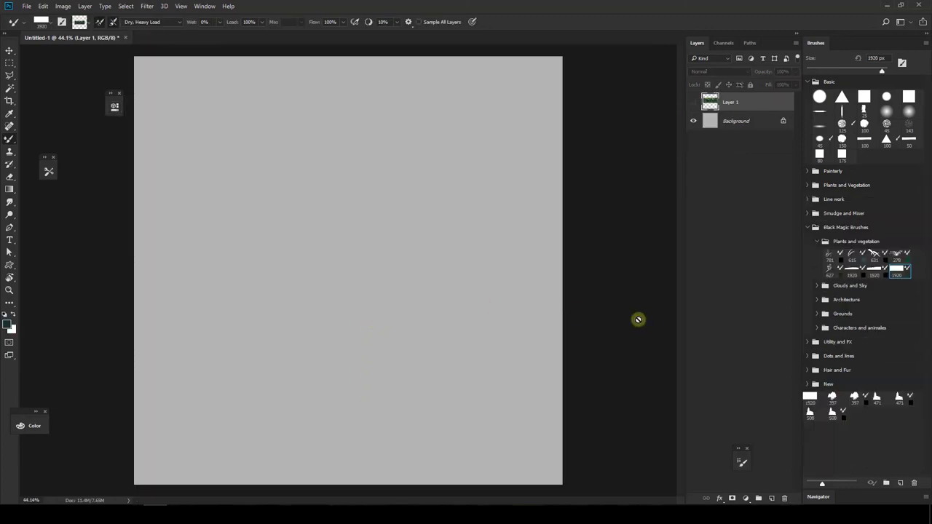
Add a new layer and stamp the last 1920 px Plants and vegetation brush near the canvas centre.
key("ctrl+shift+alt+n")
left_click(343, 246)
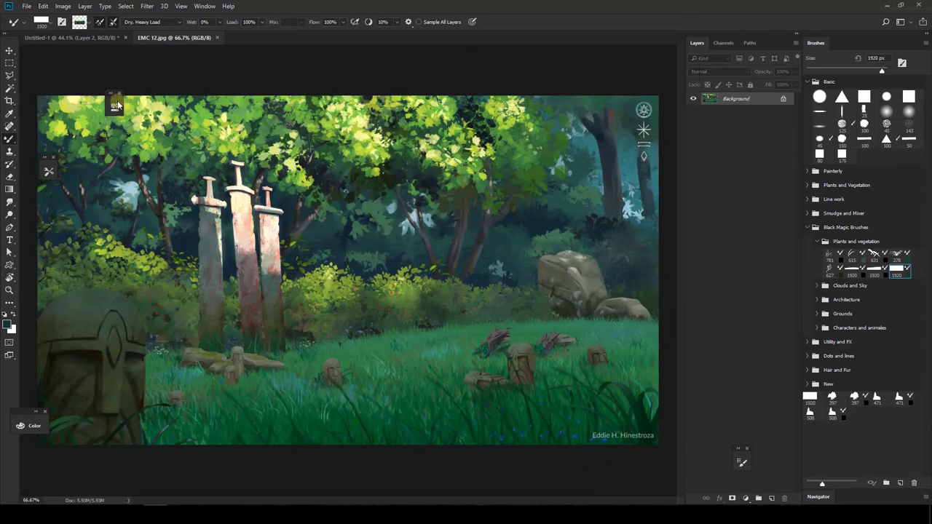
Move the two collapsed floating panels off the painting into the empty area above it.
left_click_drag(115, 100, 111, 60)
left_click_drag(47, 164, 61, 150)
left_click_drag(114, 111, 161, 57)
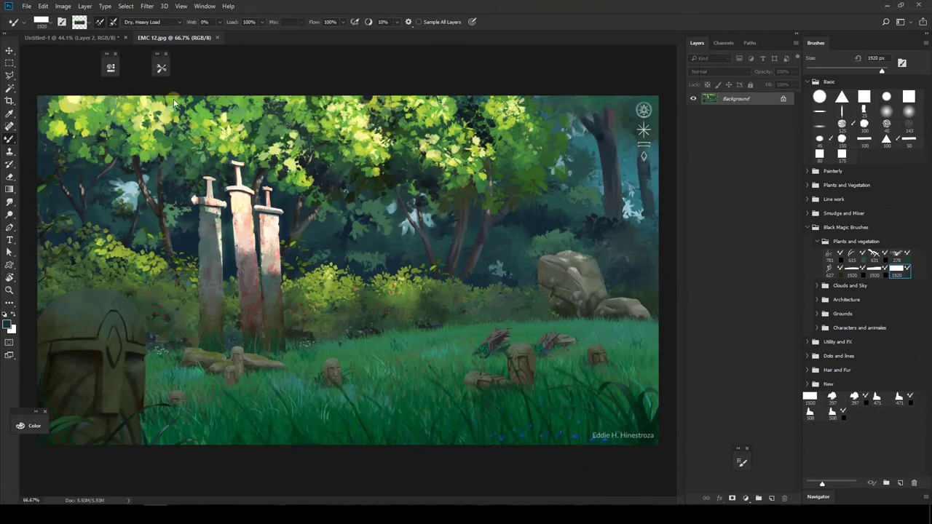
Stamp the last 1920 px Plants and vegetation brush over the forest painting on a new layer, toggle its visibility, and delete the layer.
key("ctrl+alt+shift+n")
left_click(348, 214)
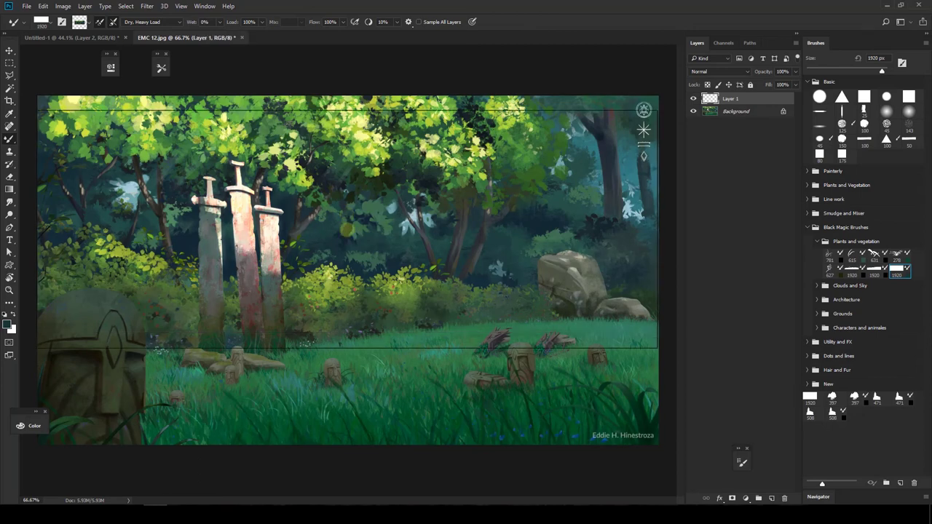
key("v")
left_click(693, 99)
left_click(694, 100)
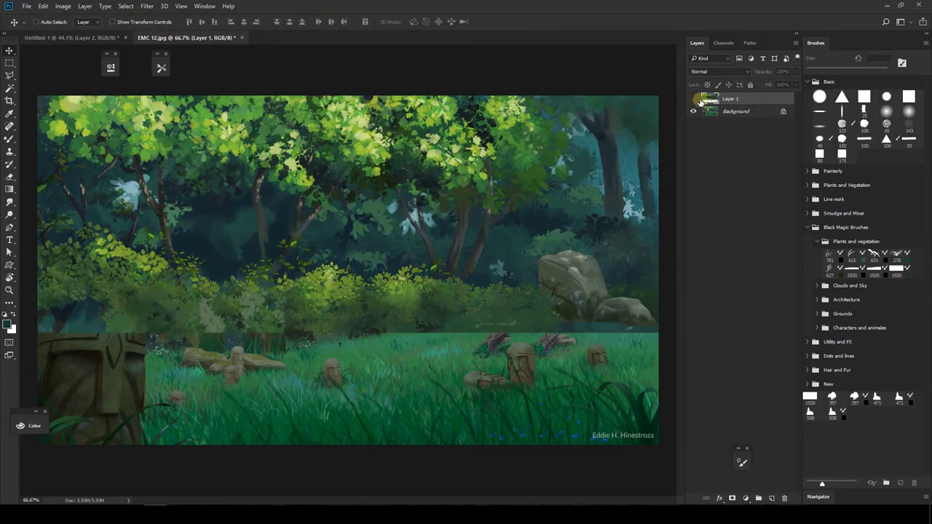
left_click(785, 500)
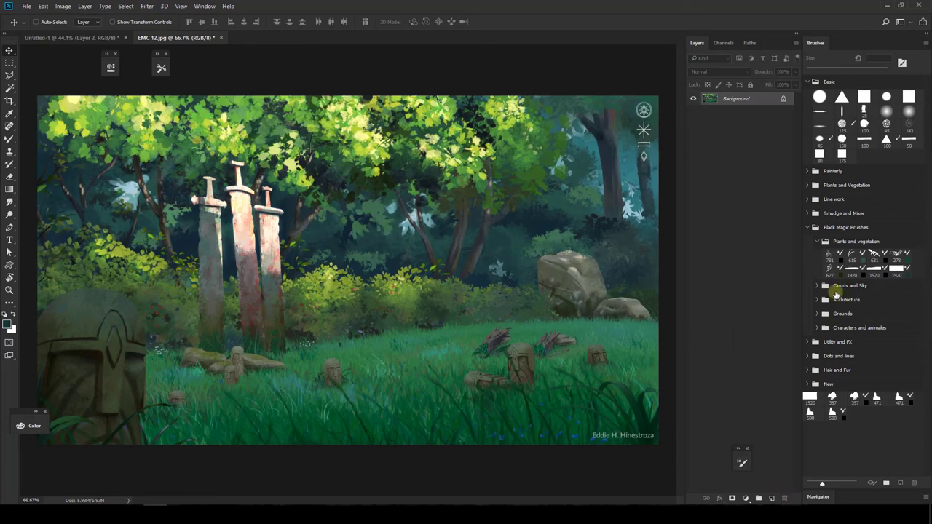
Stamp the 1767 px Architecture stone heads on a new layer, shift them upward over the painting, and delete the layer.
left_click(817, 300)
left_click(852, 315)
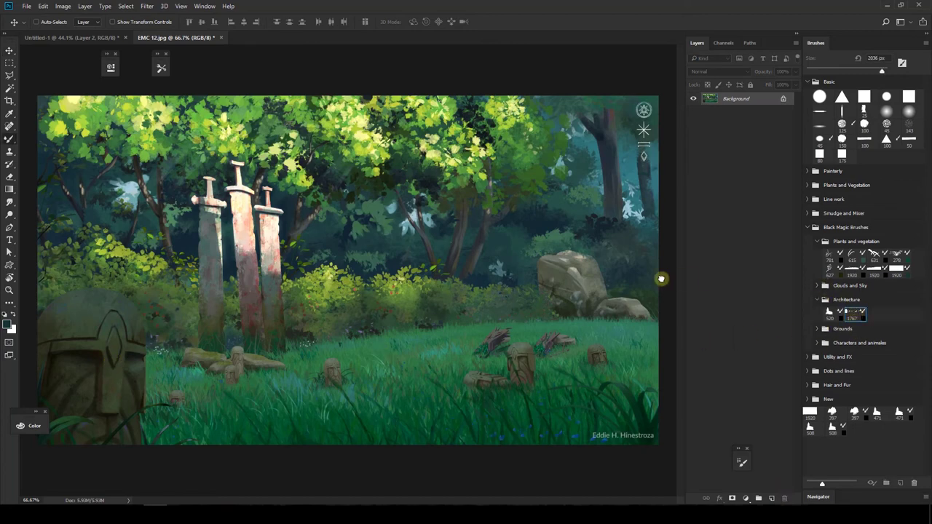
key("ctrl+shift+alt+n")
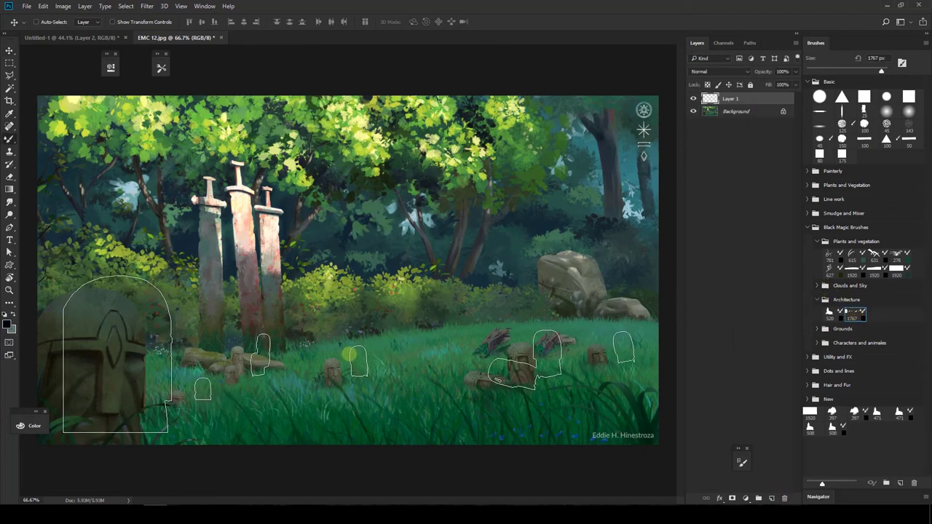
left_click(349, 355)
key("v")
key("v")
mouse_move(432, 443)
left_mouse_down()
mouse_move(420, 374)
mouse_move(439, 384)
mouse_move(406, 427)
mouse_move(406, 443)
mouse_move(418, 441)
mouse_move(422, 374)
mouse_move(420, 383)
mouse_move(430, 373)
left_mouse_up()
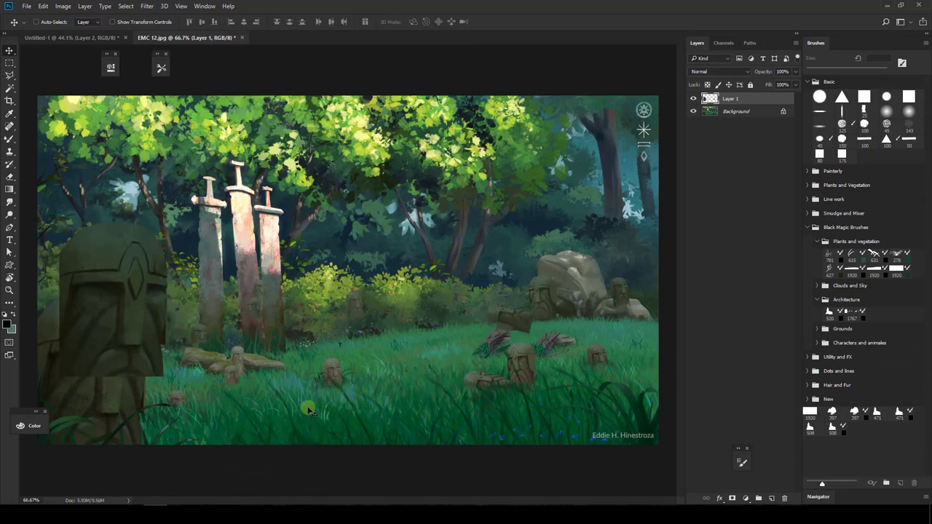
key("Delete")
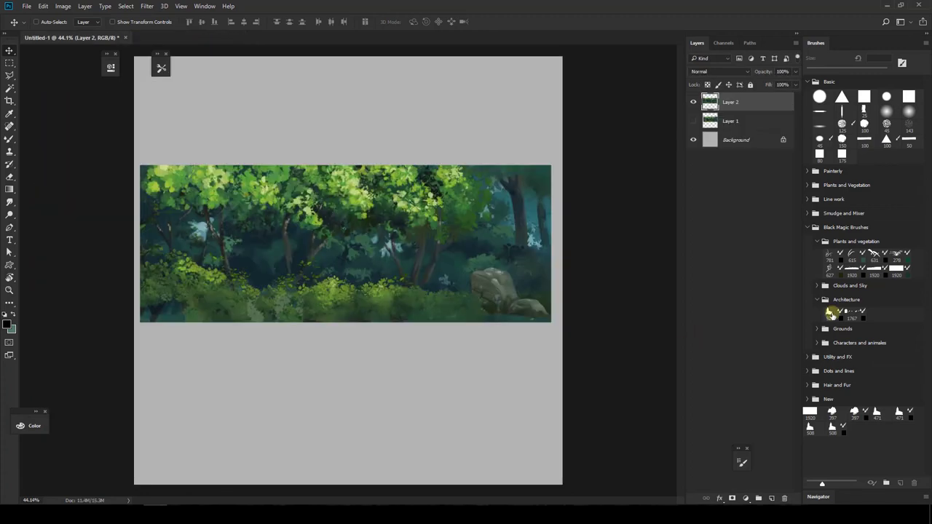
Stamp the 1920 px blue sky and 1734 px cloud from Clouds and Sky in Untitled-1, repeating the cloud alone on a new layer.
key("b")
left_click(817, 286)
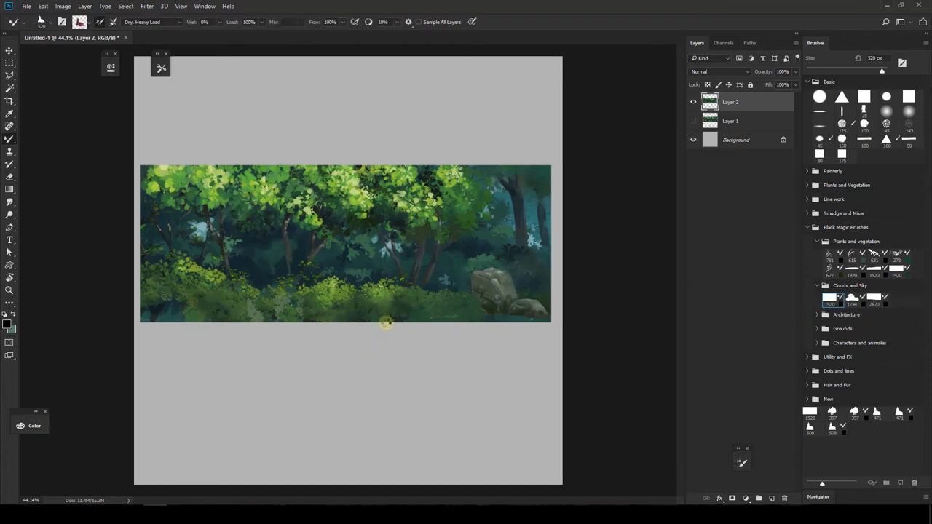
left_click(371, 255, "alt")
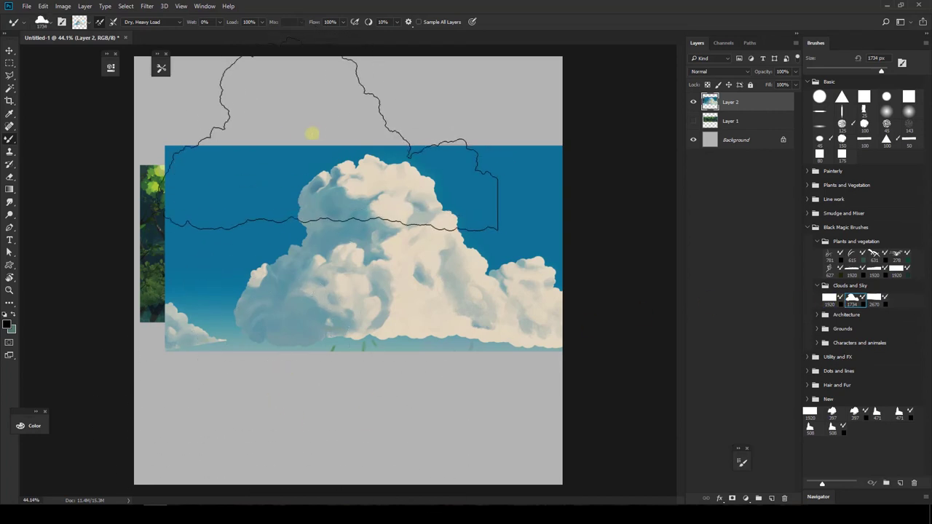
left_click(284, 146)
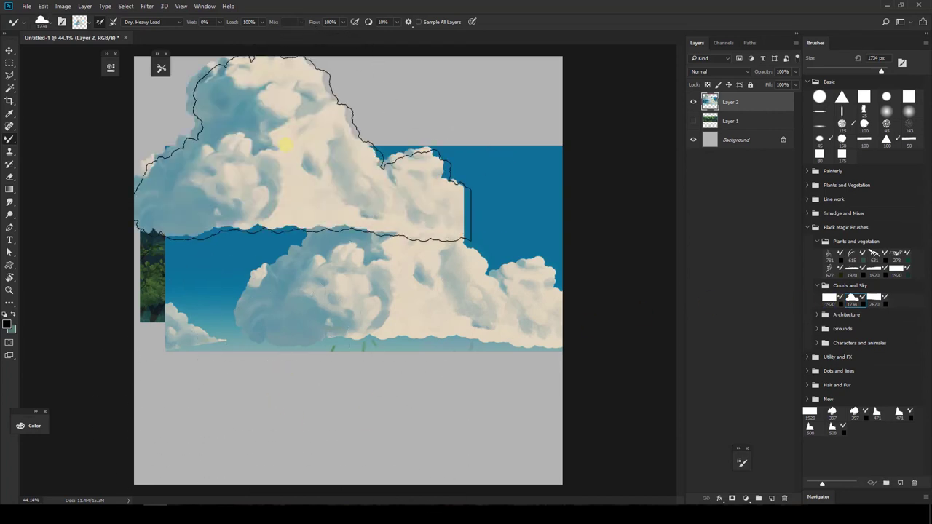
key("ctrl+shift+alt+n")
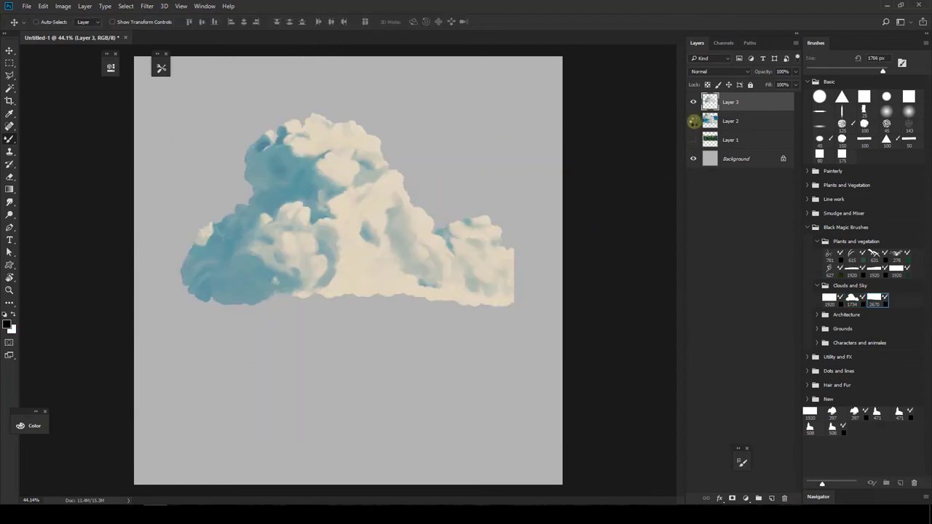
Stamp the 2670 px stormy sky from Clouds and Sky across the square canvas on a new layer, with the layers below hidden.
key("ctrl+shift+alt+n")
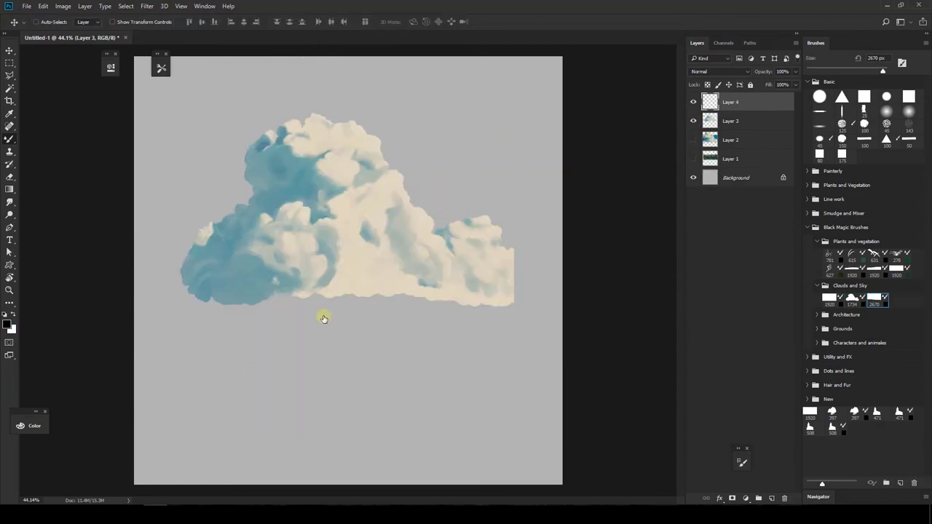
key("b")
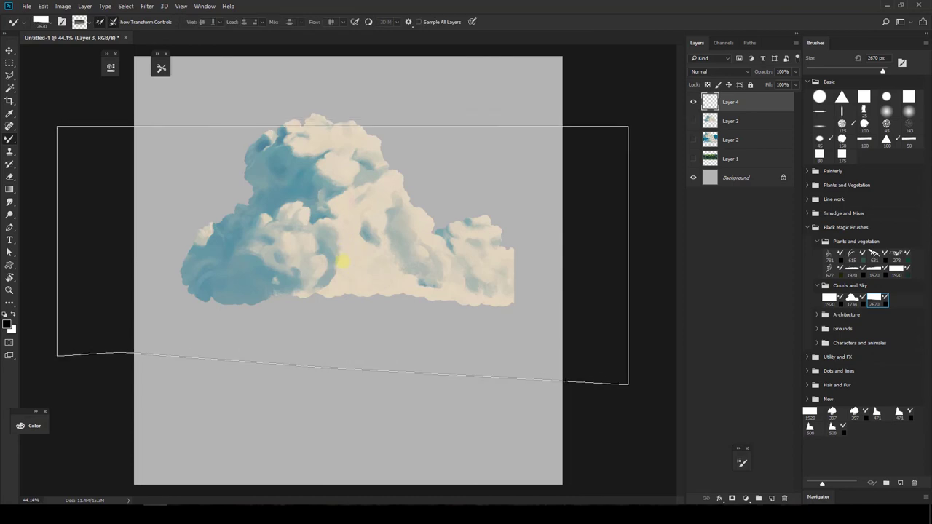
left_click(437, 349)
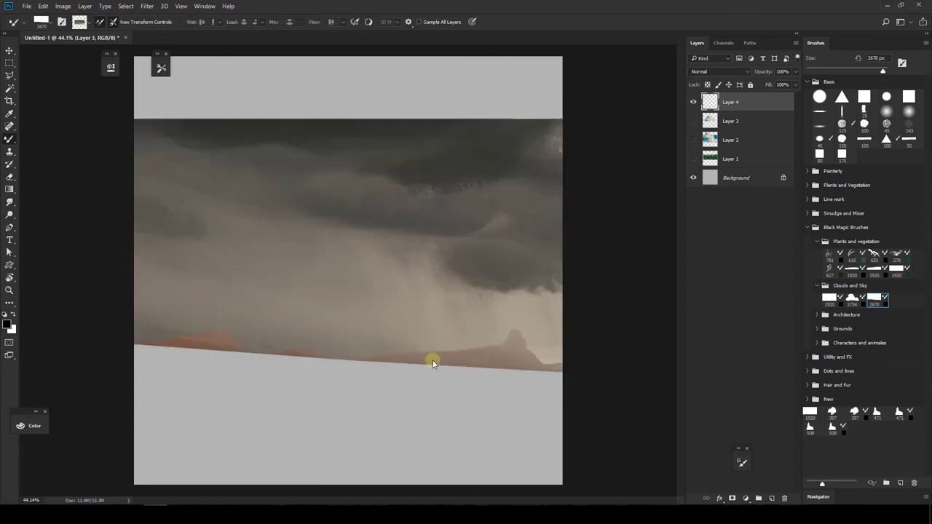
Delete the stamped sky, cloud and forest layers to clear the canvas back to plain grey.
key("z")
mouse_move(414, 370)
left_mouse_down()
mouse_move(395, 372)
mouse_move(413, 371)
left_mouse_up()
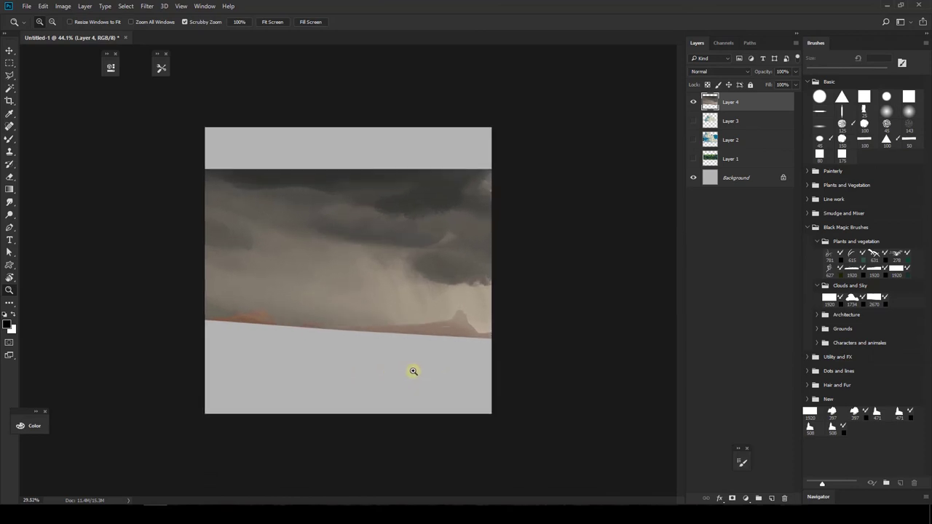
left_click(786, 500)
left_click(787, 500)
left_click(787, 499)
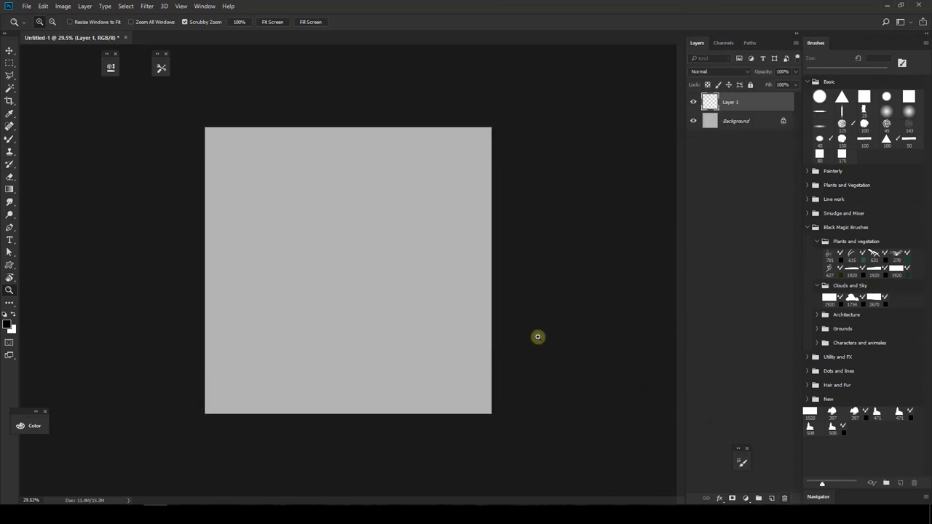
Widen the grey canvas to about double its width and stamp the 2670 px stormy sky on a new layer in its upper part.
key("v")
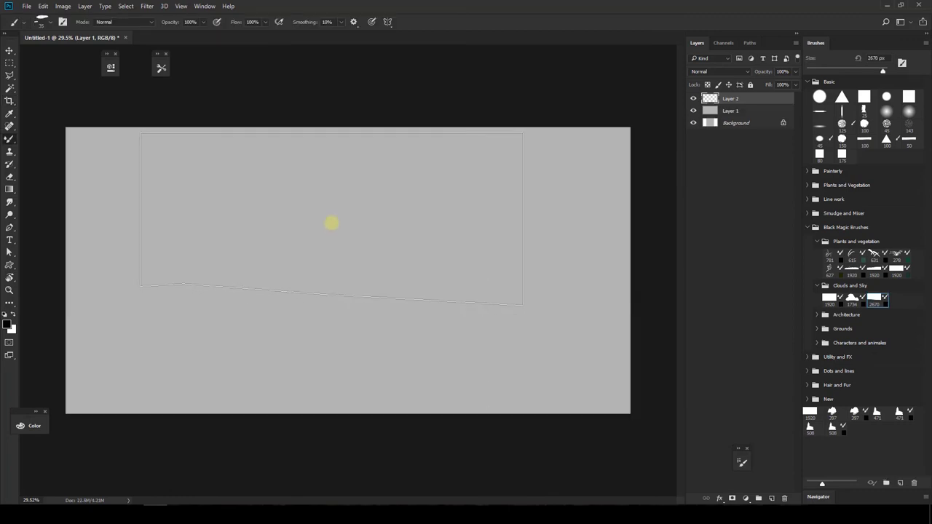
key("shift+b")
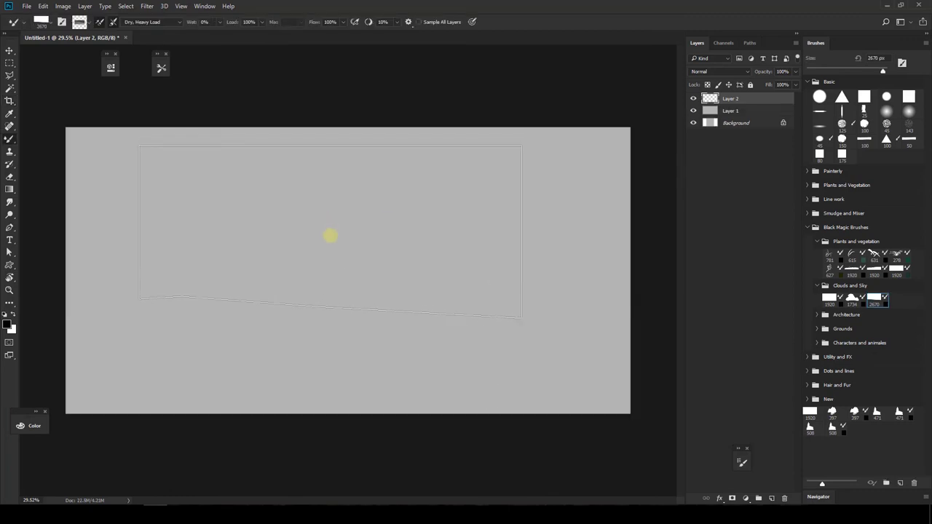
left_click(332, 223)
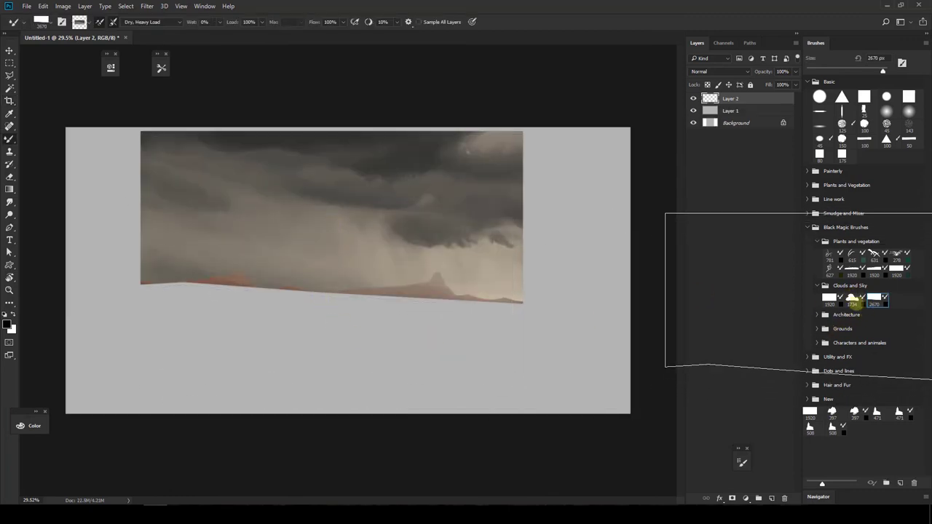
Stamp the 2670 px Grounds desert brush on a new layer, aligning it directly beneath the stormy sky.
left_click(825, 331)
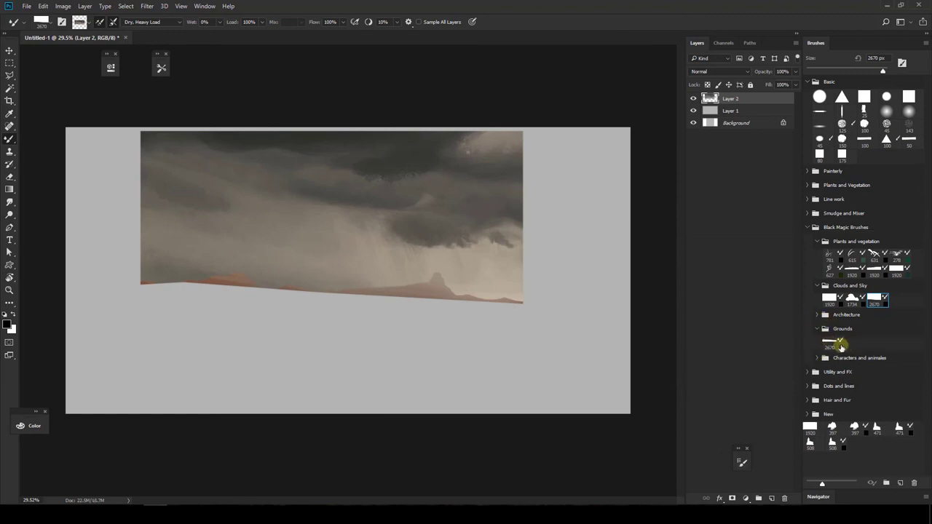
left_click(837, 342)
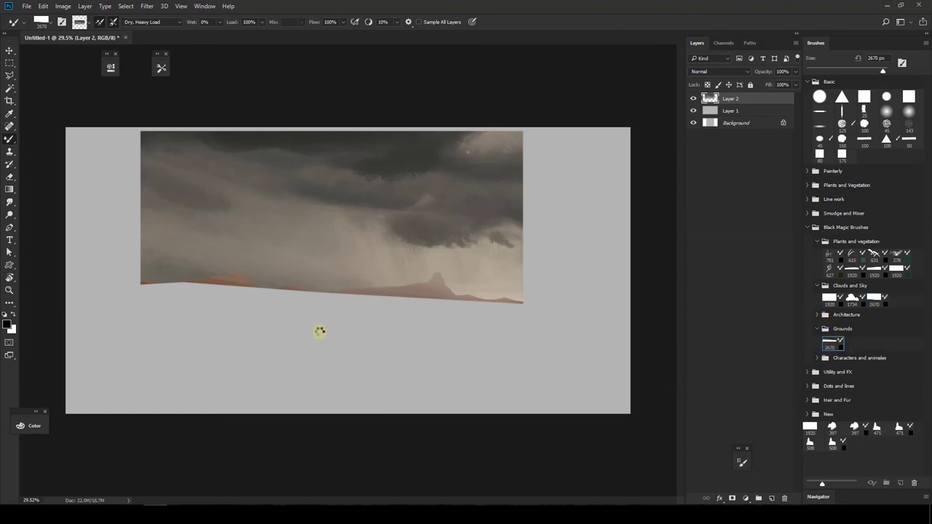
key("ctrl+shift+alt+n")
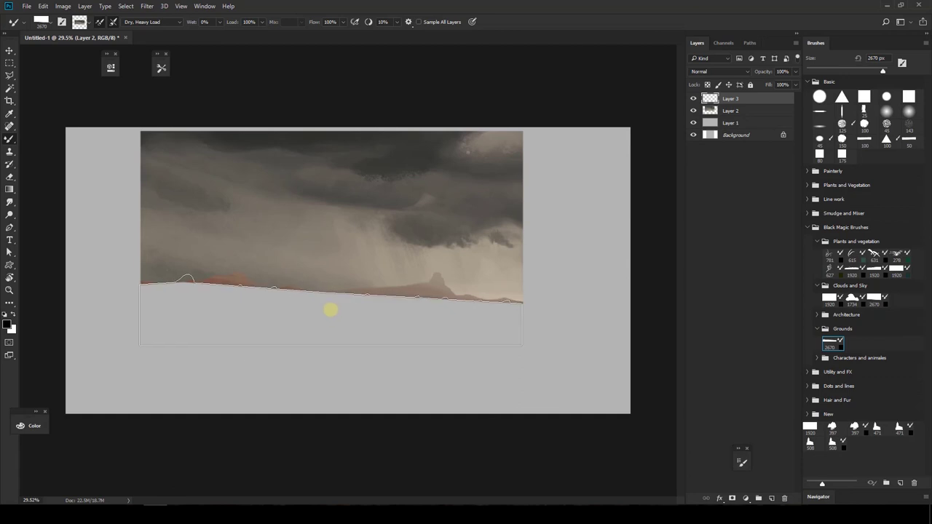
left_click(330, 309)
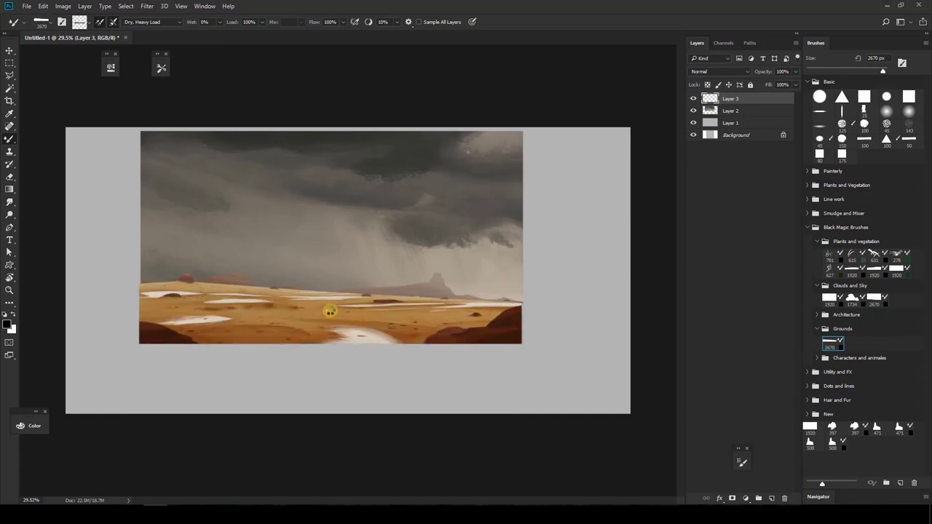
left_click(327, 307)
Stamp the 439 px walking man and the 683 px camel rider in front of him from Characters and animales on the desert.
left_click(826, 362)
left_click(833, 372)
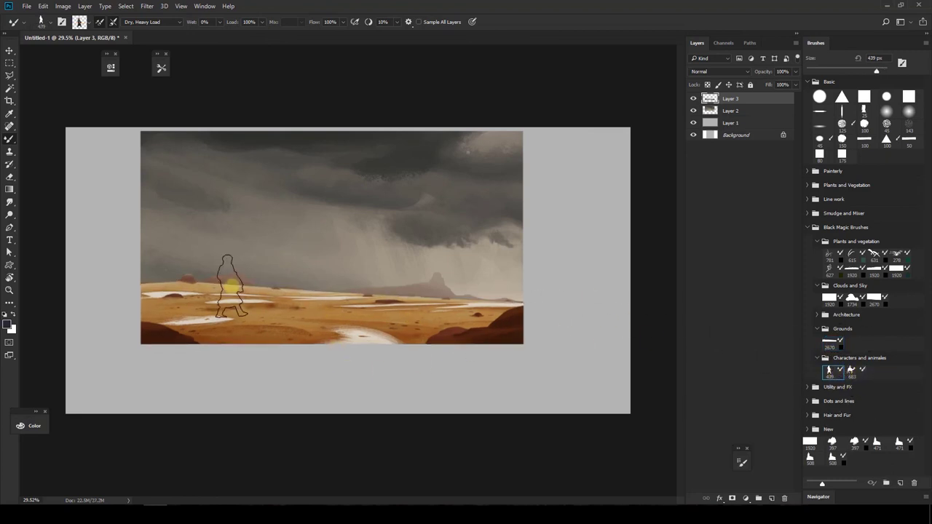
left_click_drag(215, 289, 228, 247)
left_click(225, 266)
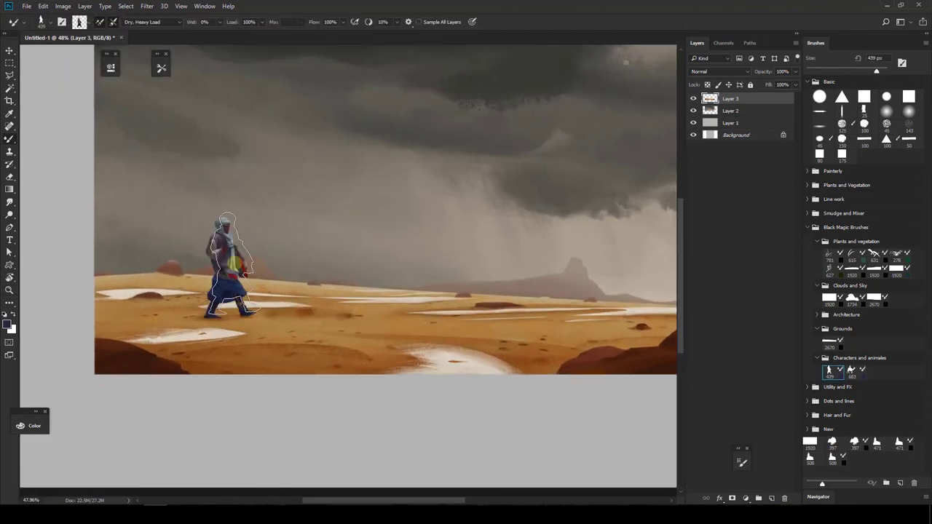
left_click(842, 368)
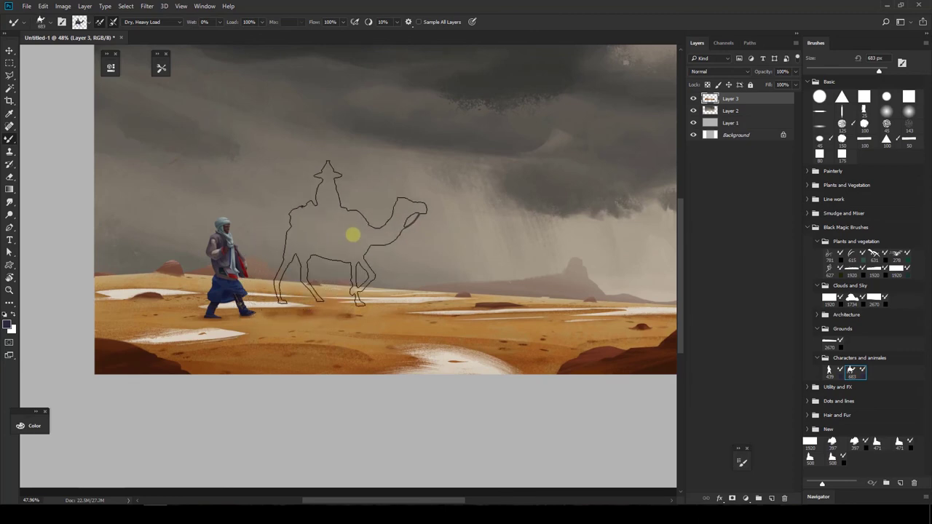
left_click(341, 247)
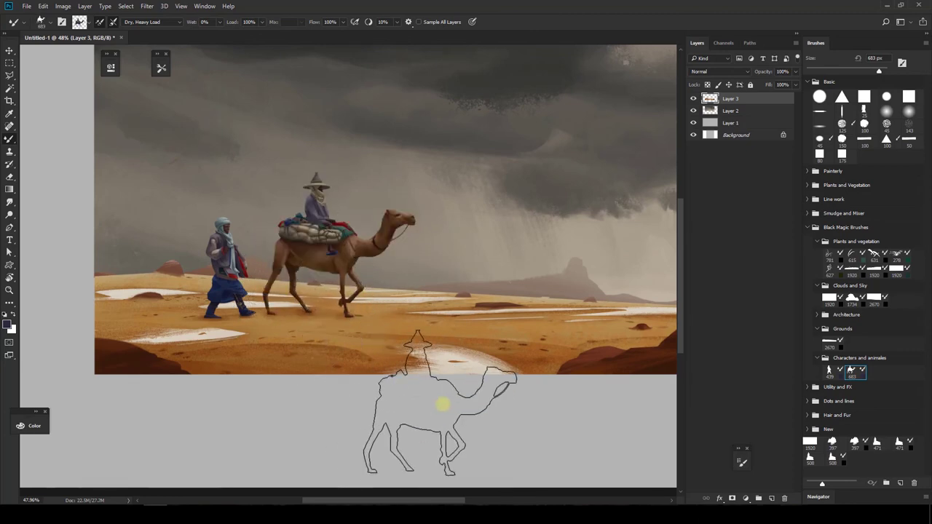